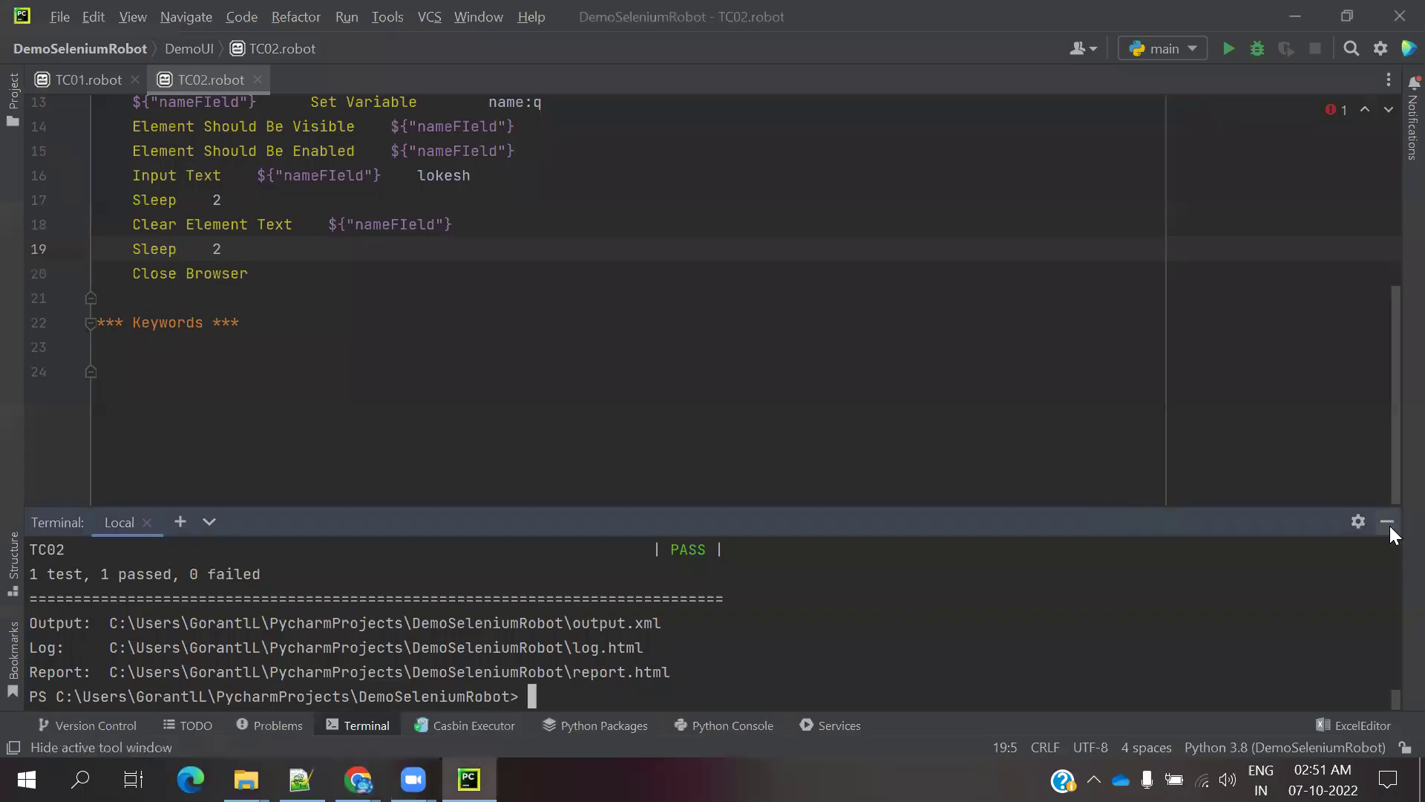
Hide the finished terminal output and show the project tree beside TC02.robot
{"action": "left_click", "coordinate": [1386, 522]}
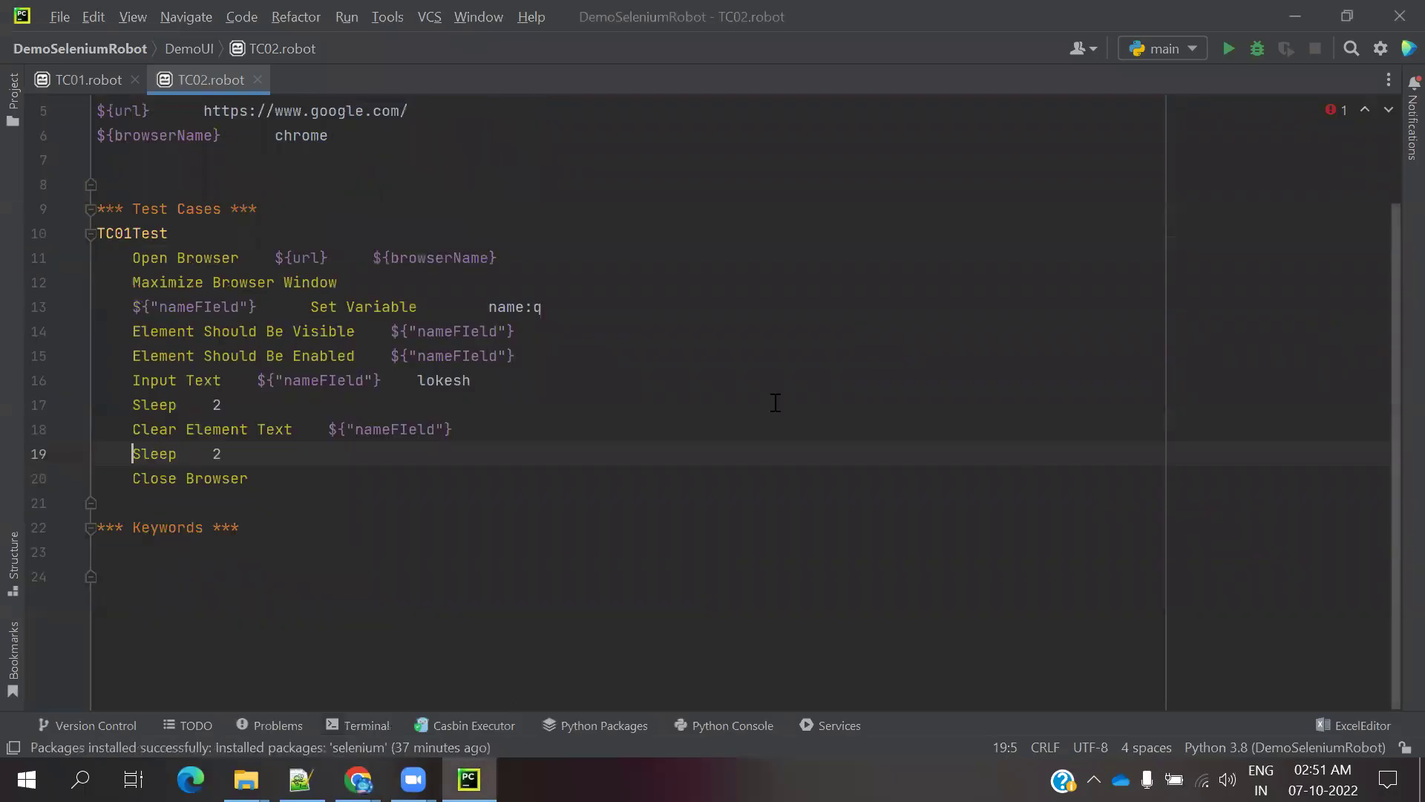
{"action": "left_click", "coordinate": [14, 98]}
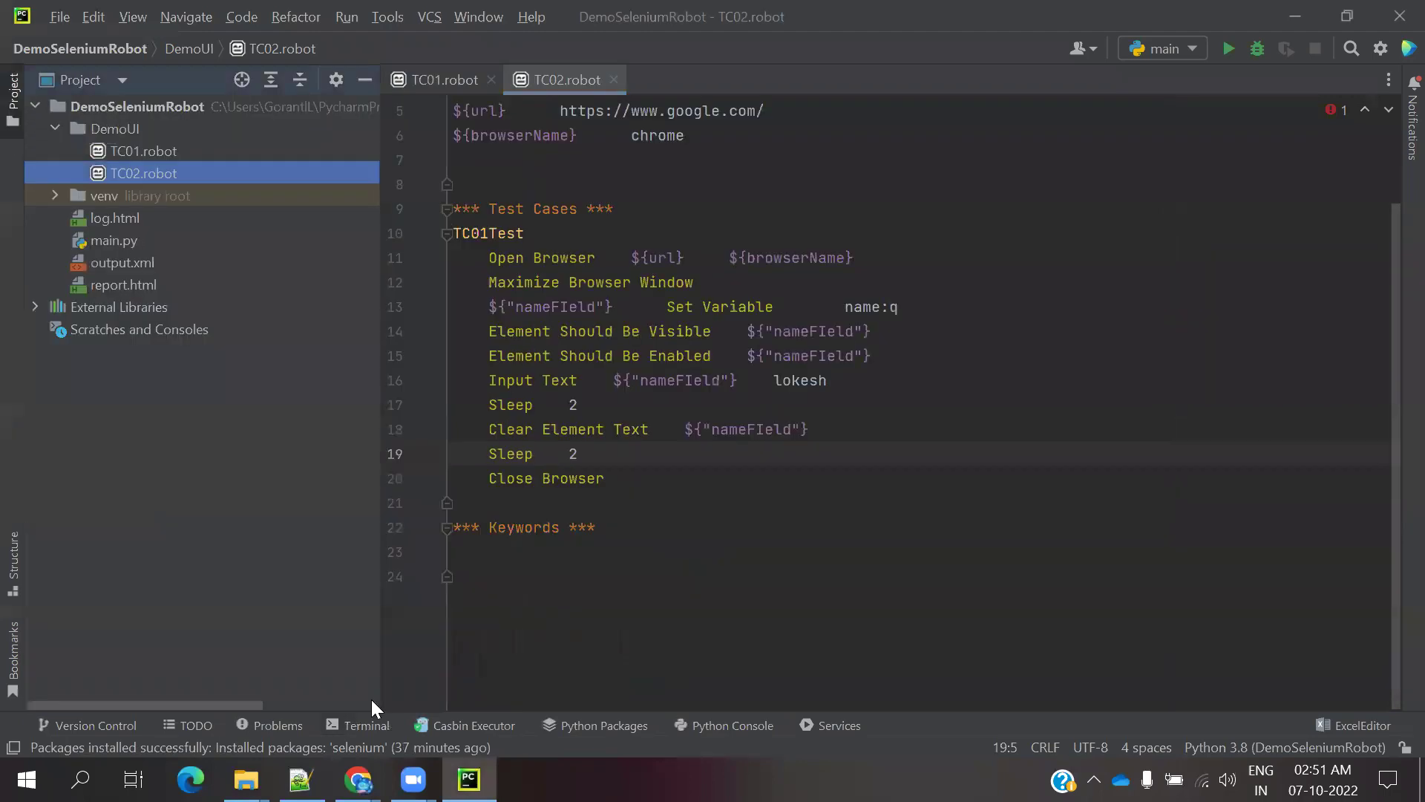
View the Notepad++ note 'How to Select Radio Button and Checkbox in robot framework', then return to PyCharm
{"action": "left_click", "coordinate": [300, 779]}
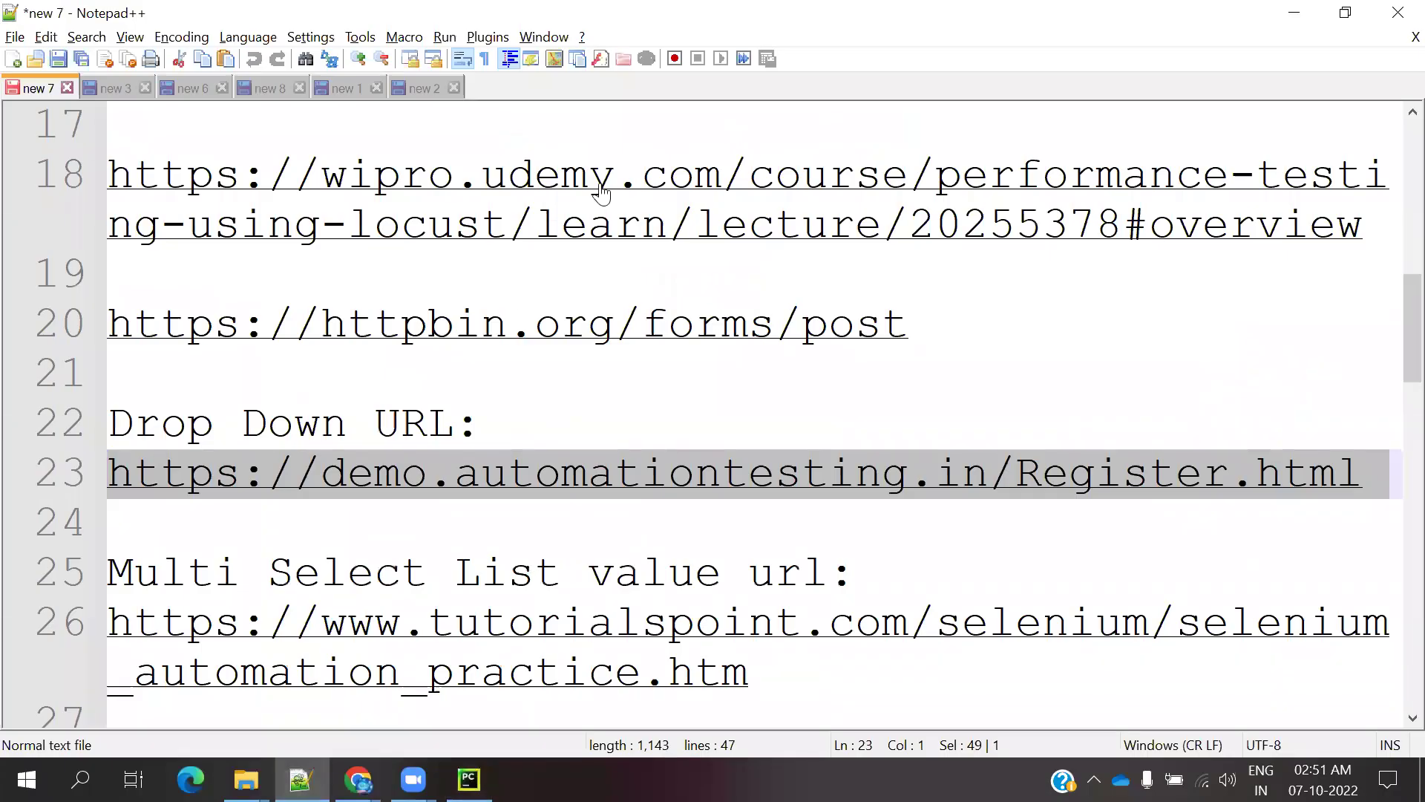
{"action": "left_click", "coordinate": [421, 90]}
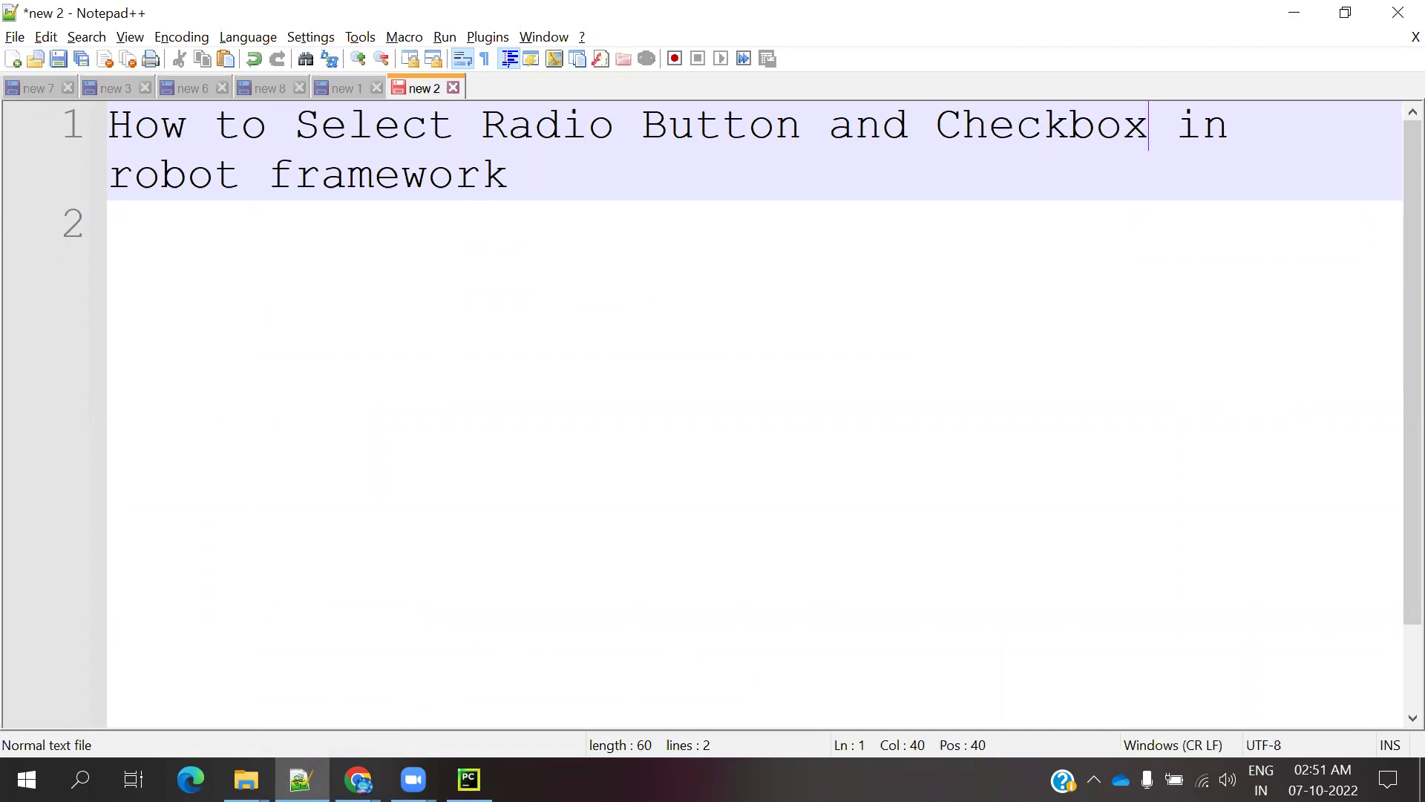
{"action": "left_click", "coordinate": [469, 780]}
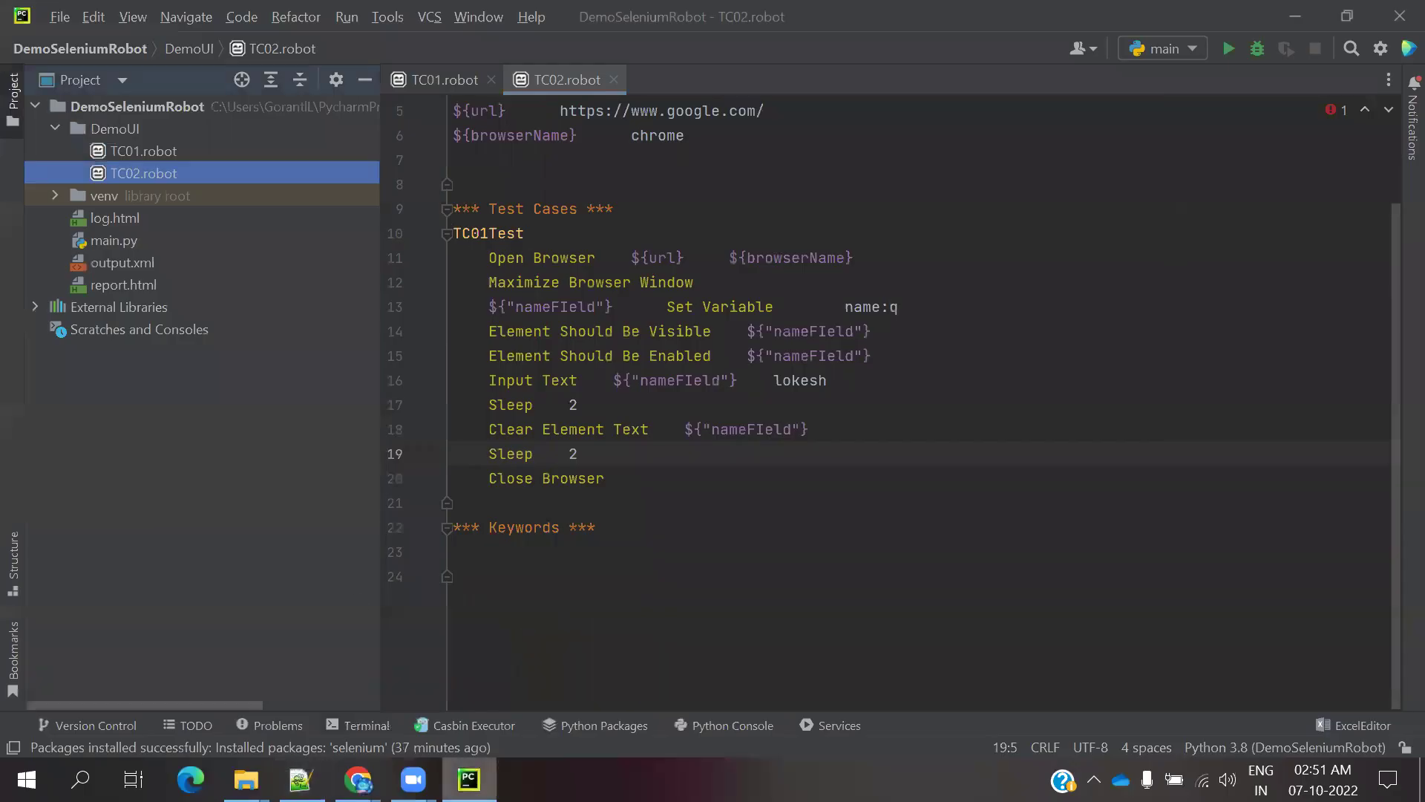
Create a new file TC03.robot in the DemoUI folder
{"action": "left_click", "coordinate": [122, 129]}
{"action": "right_click", "coordinate": [121, 126]}
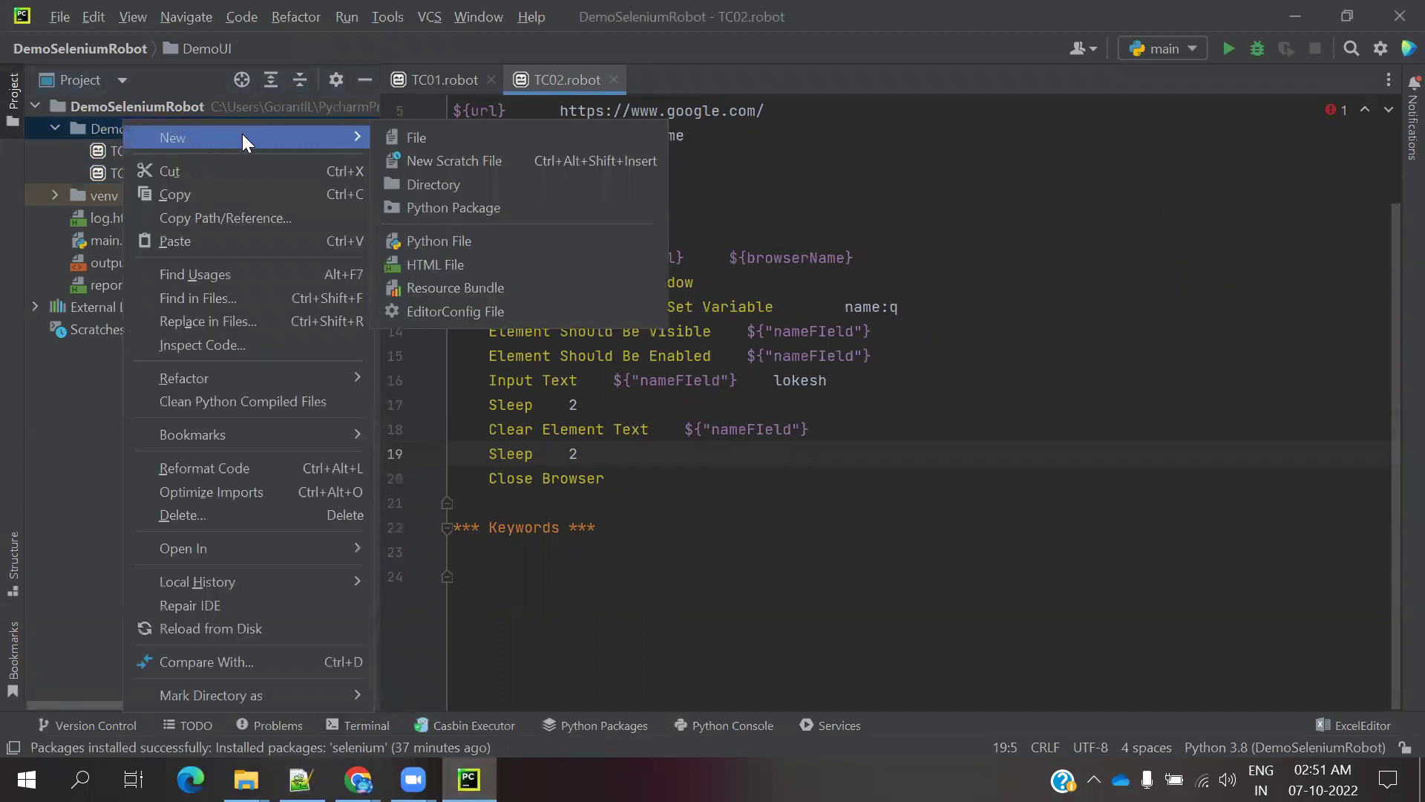
{"action": "left_click", "coordinate": [402, 138]}
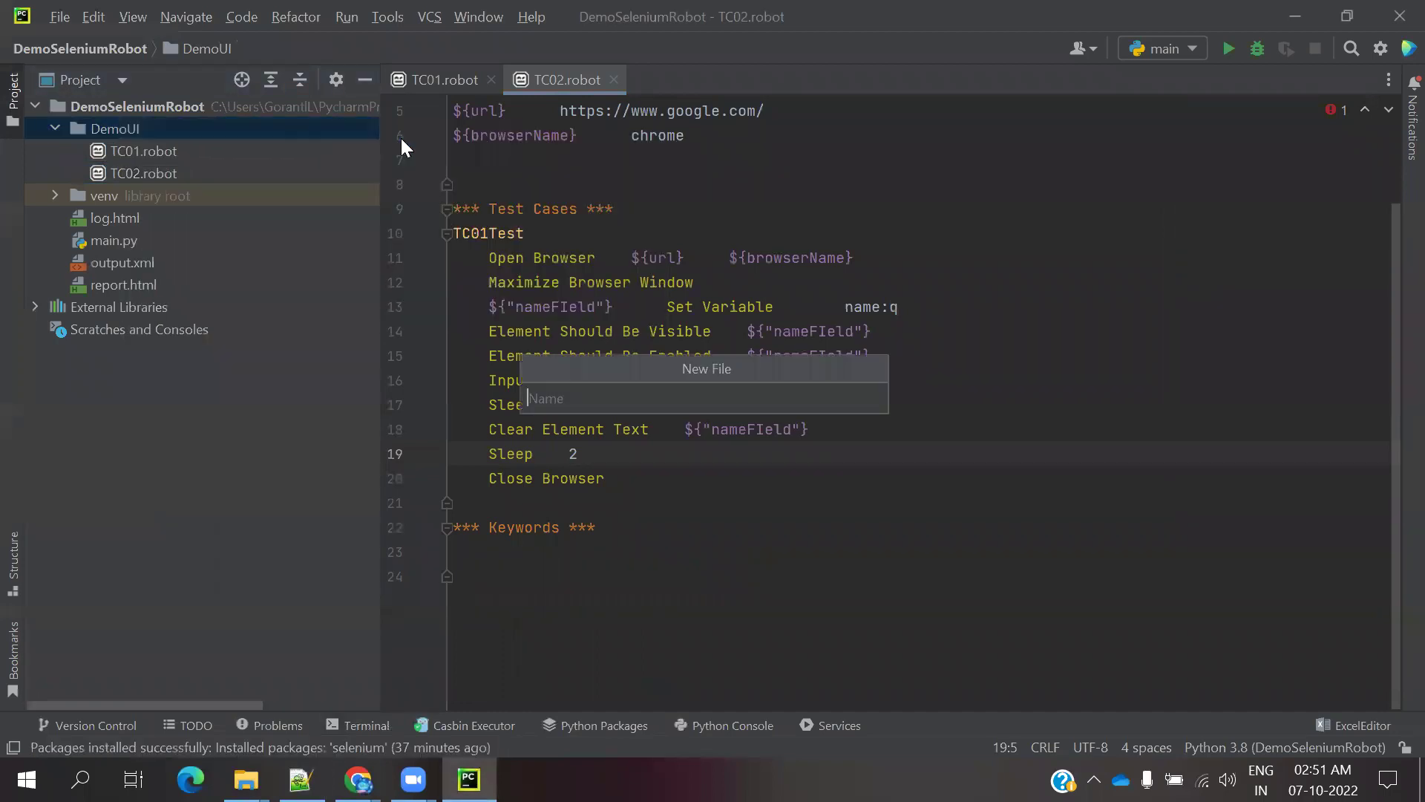
{"action": "type", "text": "TC03.robot"}
{"action": "key", "text": "Return"}
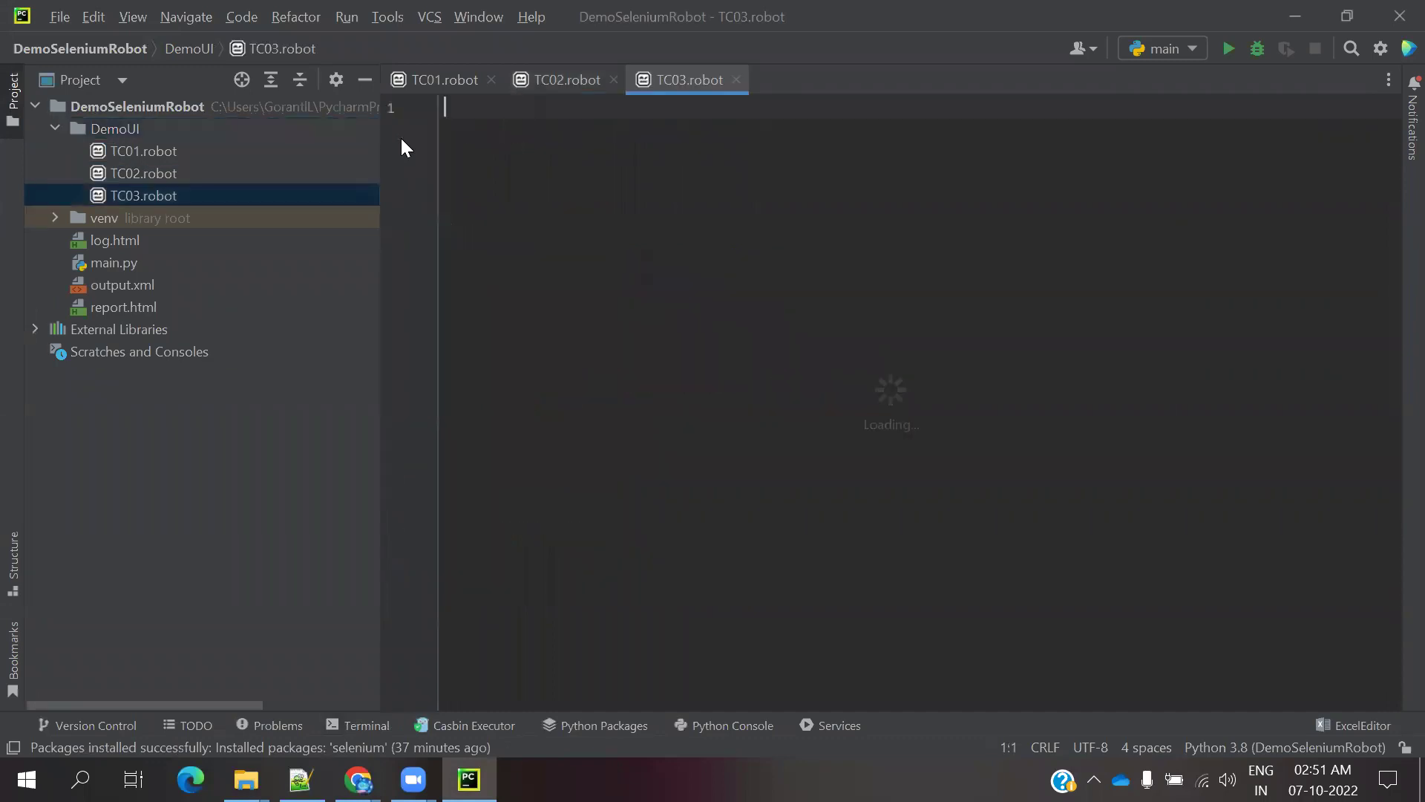
Copy all of TC02.robot's code into TC03.robot
{"action": "left_click", "coordinate": [561, 78]}
{"action": "key", "text": "ctrl+a"}
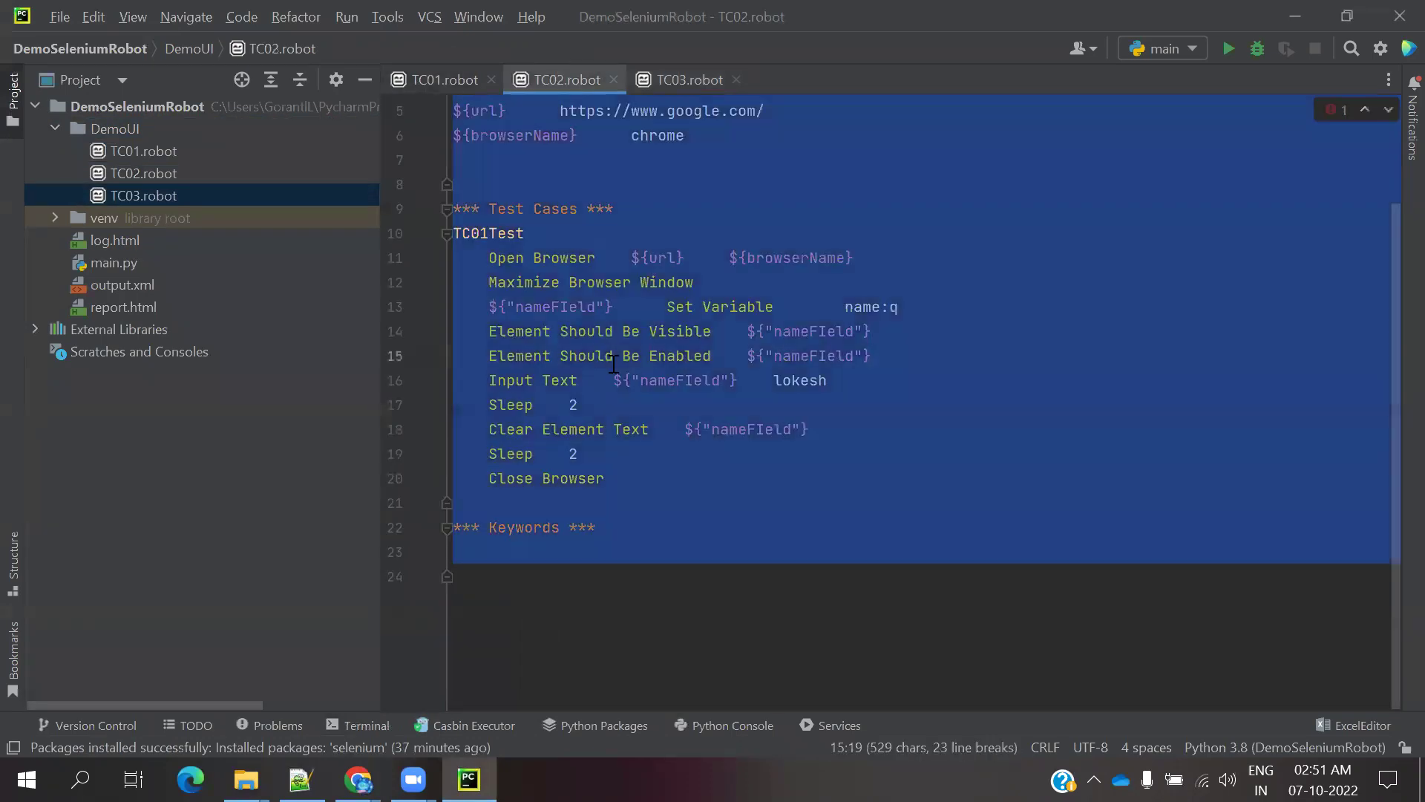
{"action": "left_click", "coordinate": [683, 88]}
{"action": "type", "text": "*** Settings *** Library     SeleniumLibrary  *** Variables *** ${url}      https://www.google.com/ ${browserName}      chrome   *** Test Cases *** TC01Test     Open Browser    ${url}     ${browserName}     Maximize Browser Window     ${\"nameFIeld\"}      Set Variable        name:q     Element Should Be Visible    ${\"nameFIeld\"}     Element Should Be Enabled    ${\"nameFIeld\"}     Input Text    ${\"nameFIeld\"}    lokesh     Sleep    2     Clear Element Text    ${\"nameFIeld\"}     Sleep    2     Close Browser  *** Keywords ***"}
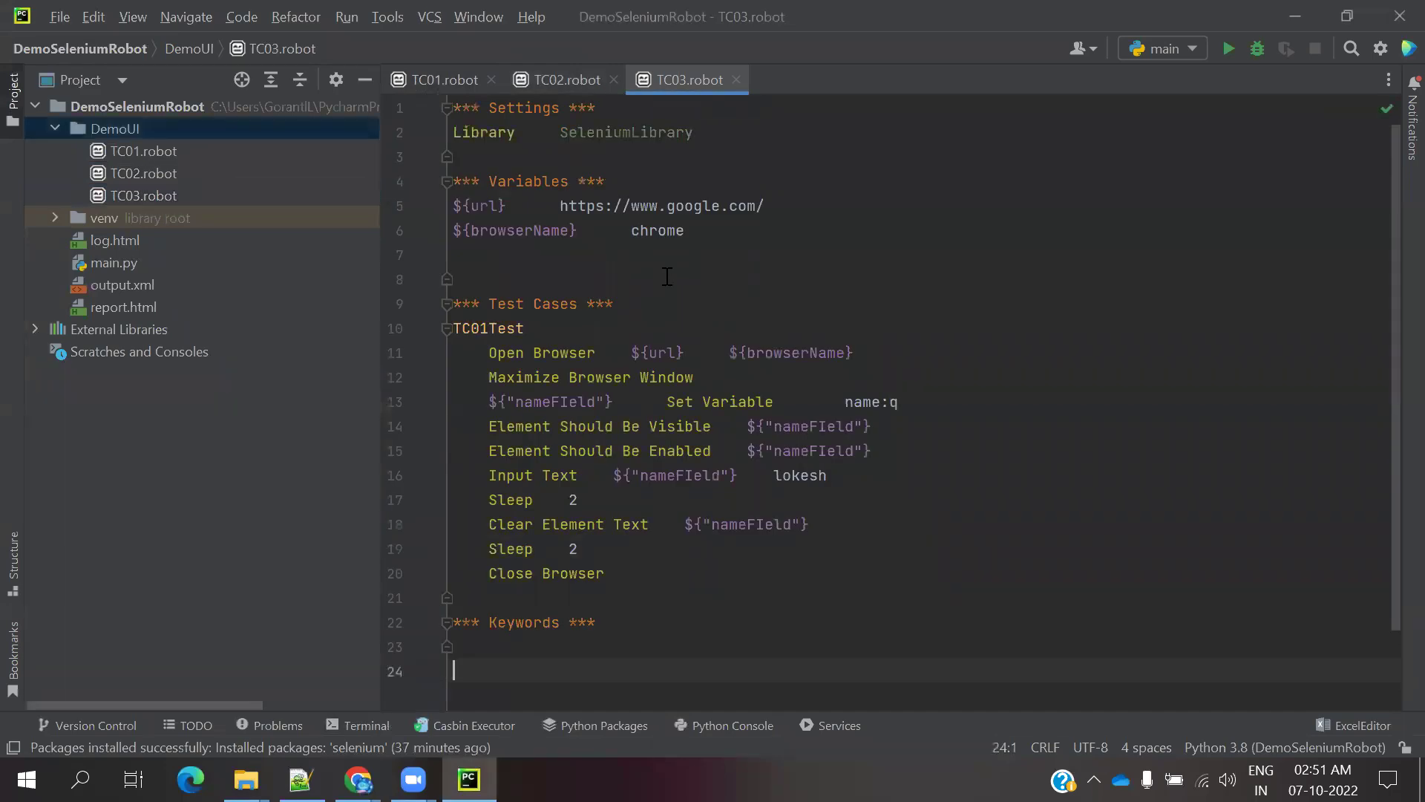
Delete the name-field steps from line 13, keeping the open, maximize and close browser steps
{"action": "left_click", "coordinate": [362, 83]}
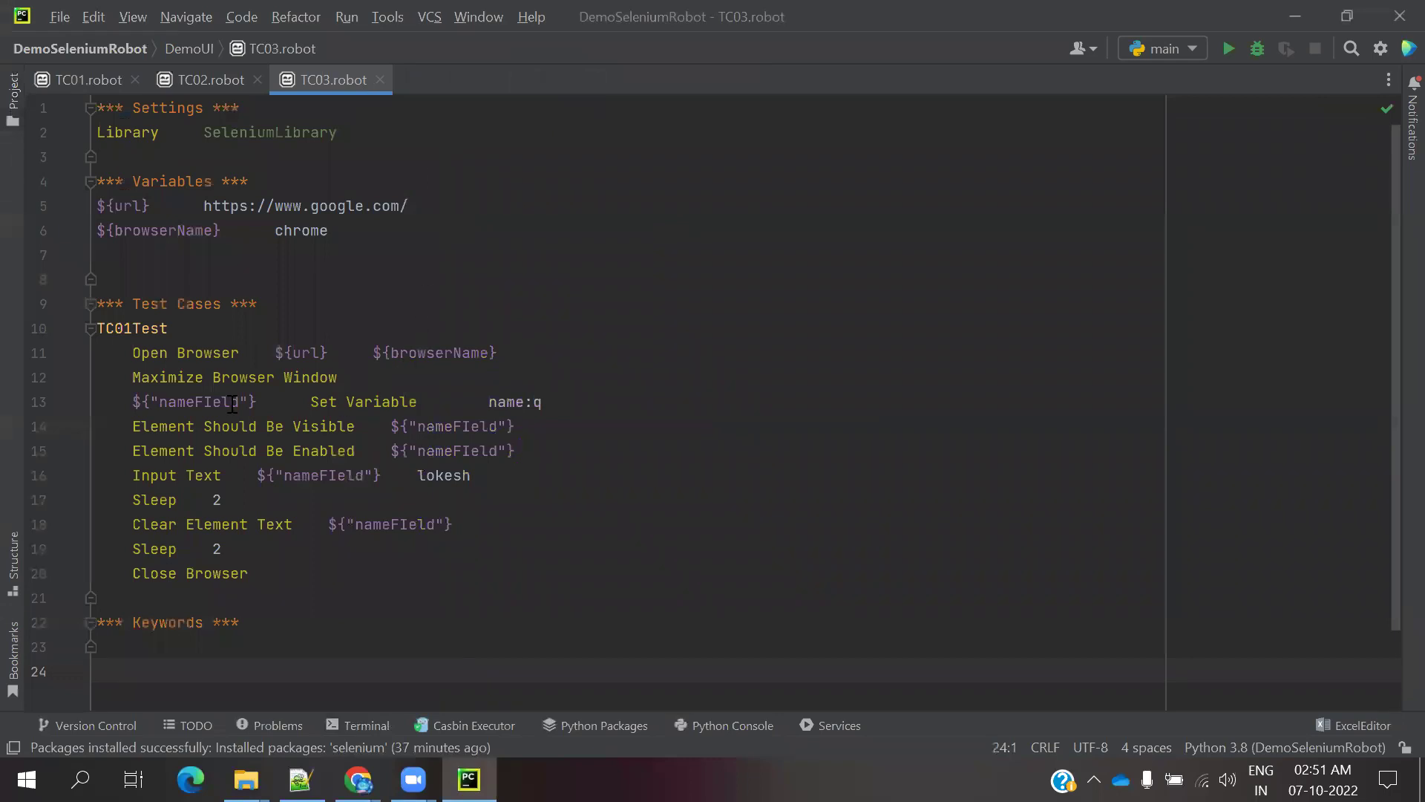
{"action": "mouse_move", "coordinate": [132, 401]}
{"action": "left_mouse_down"}
{"action": "mouse_move", "coordinate": [248, 445]}
{"action": "mouse_move", "coordinate": [353, 519]}
{"action": "mouse_move", "coordinate": [357, 543]}
{"action": "left_mouse_up"}
{"action": "key", "text": "BackSpace"}
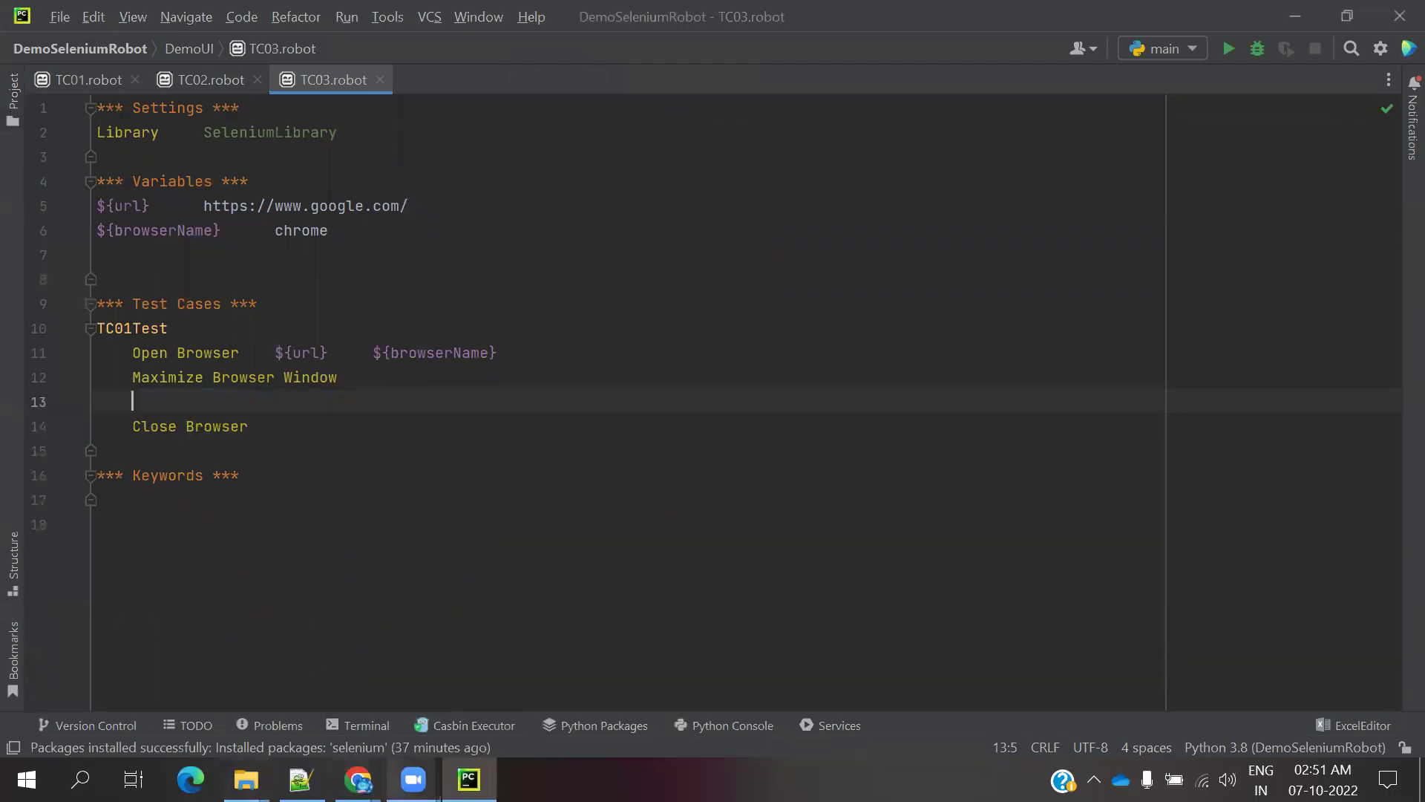
{"action": "mouse_move", "coordinate": [413, 780]}
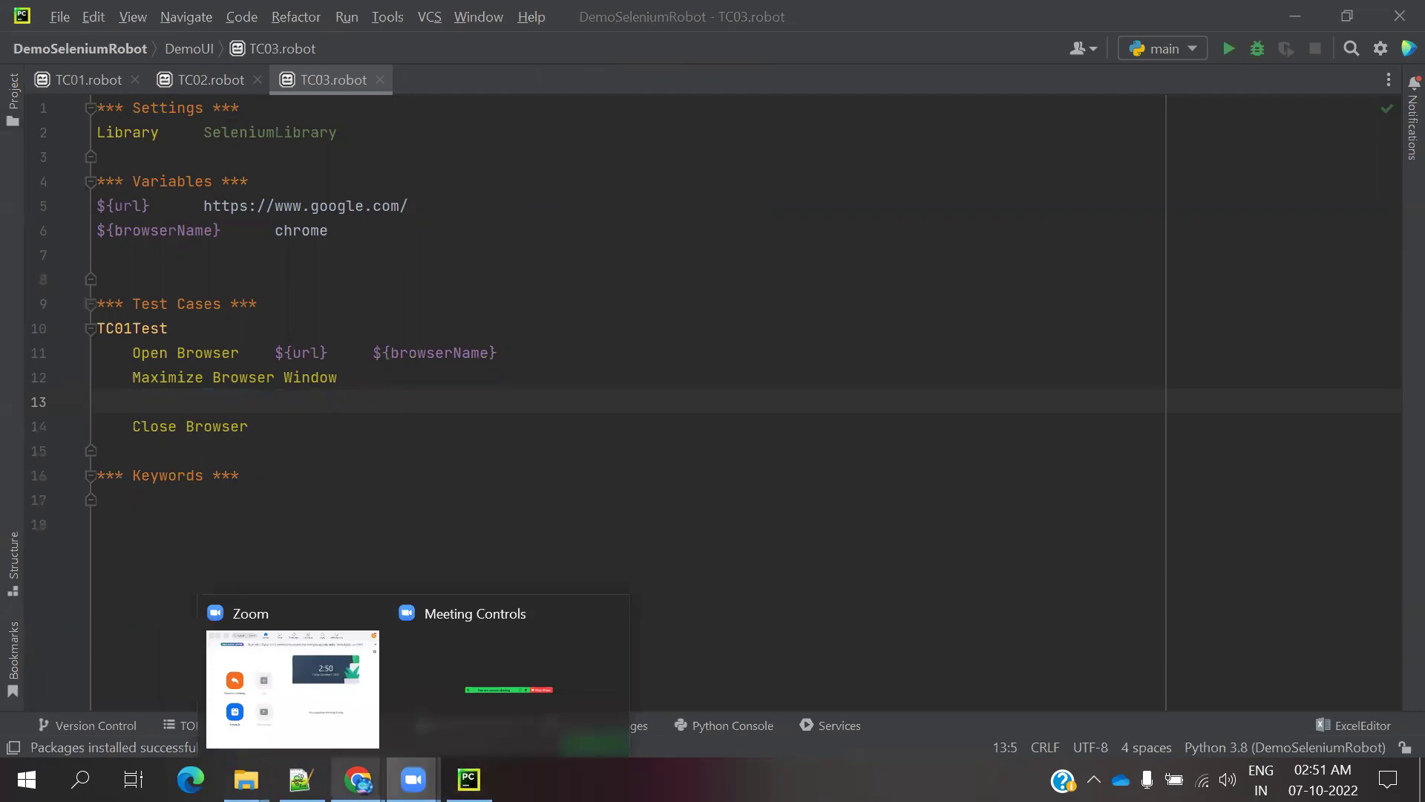
{"action": "mouse_move", "coordinate": [358, 780]}
{"action": "left_click", "coordinate": [442, 724]}
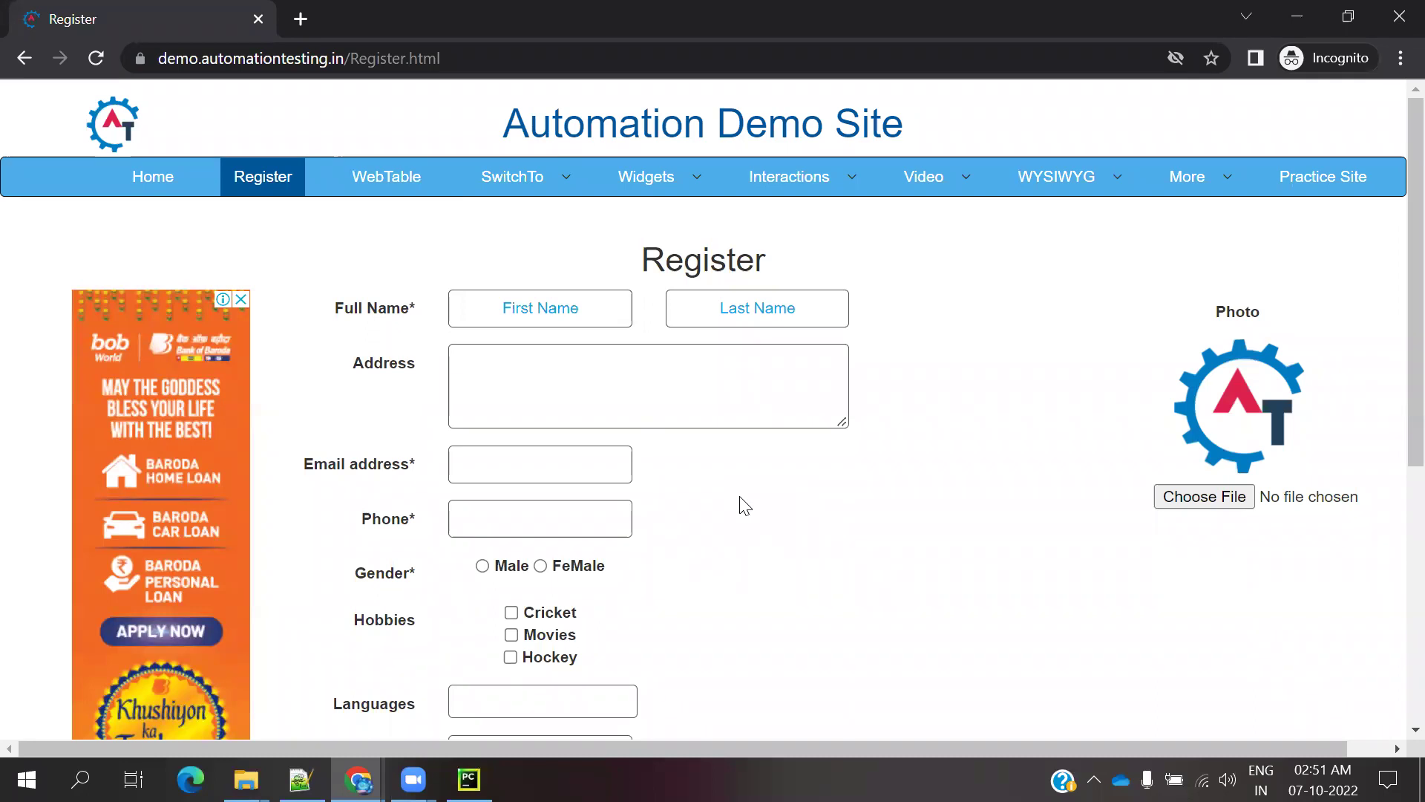
{"action": "scroll", "coordinate": [745, 504], "scroll_direction": "down", "scroll_amount": 2}
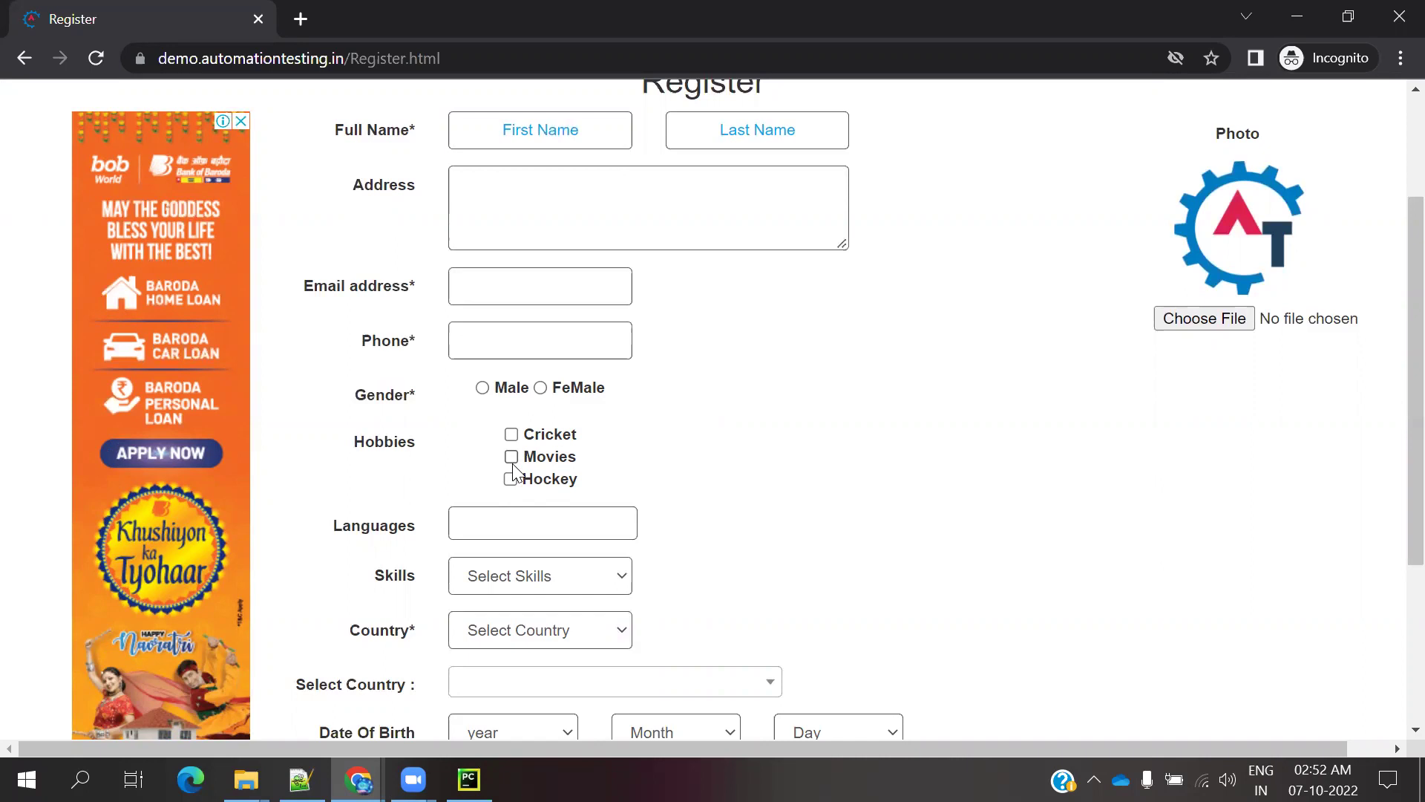
Inspect the Male radio in DevTools and select its name value 'radiooptions'
{"action": "right_click", "coordinate": [485, 398]}
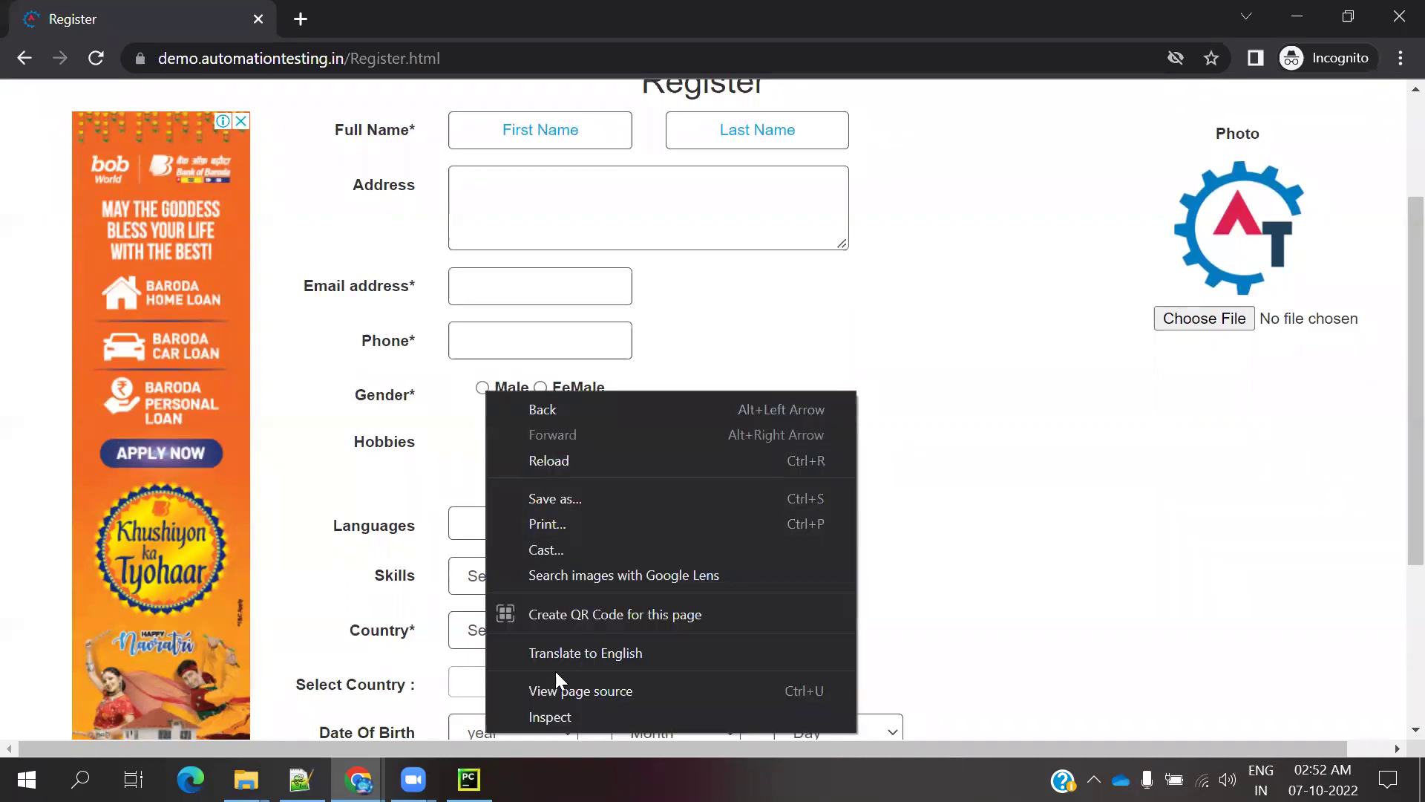
{"action": "left_click", "coordinate": [553, 719]}
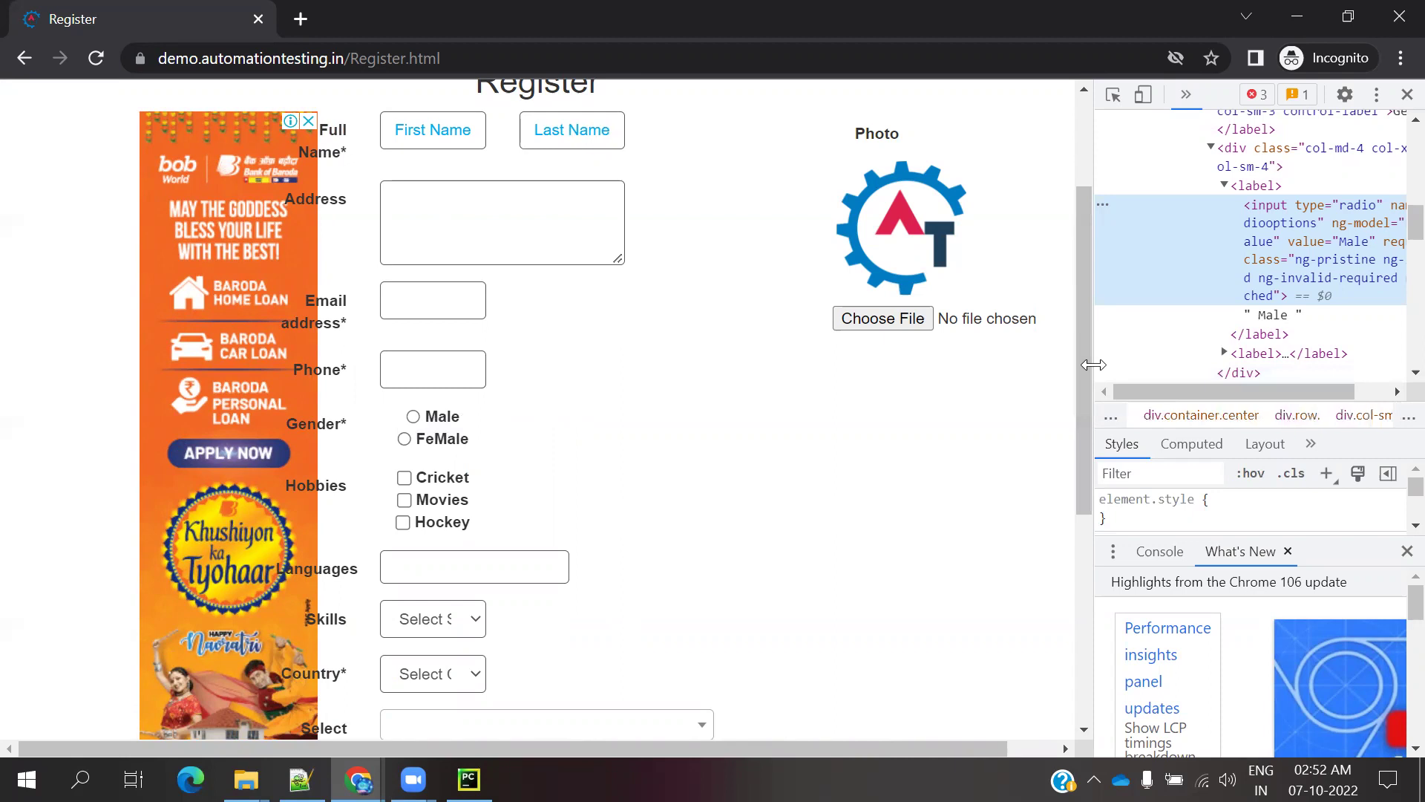
{"action": "left_click_drag", "start_coordinate": [1092, 365], "coordinate": [1054, 390]}
{"action": "left_click_drag", "start_coordinate": [910, 411], "coordinate": [807, 415]}
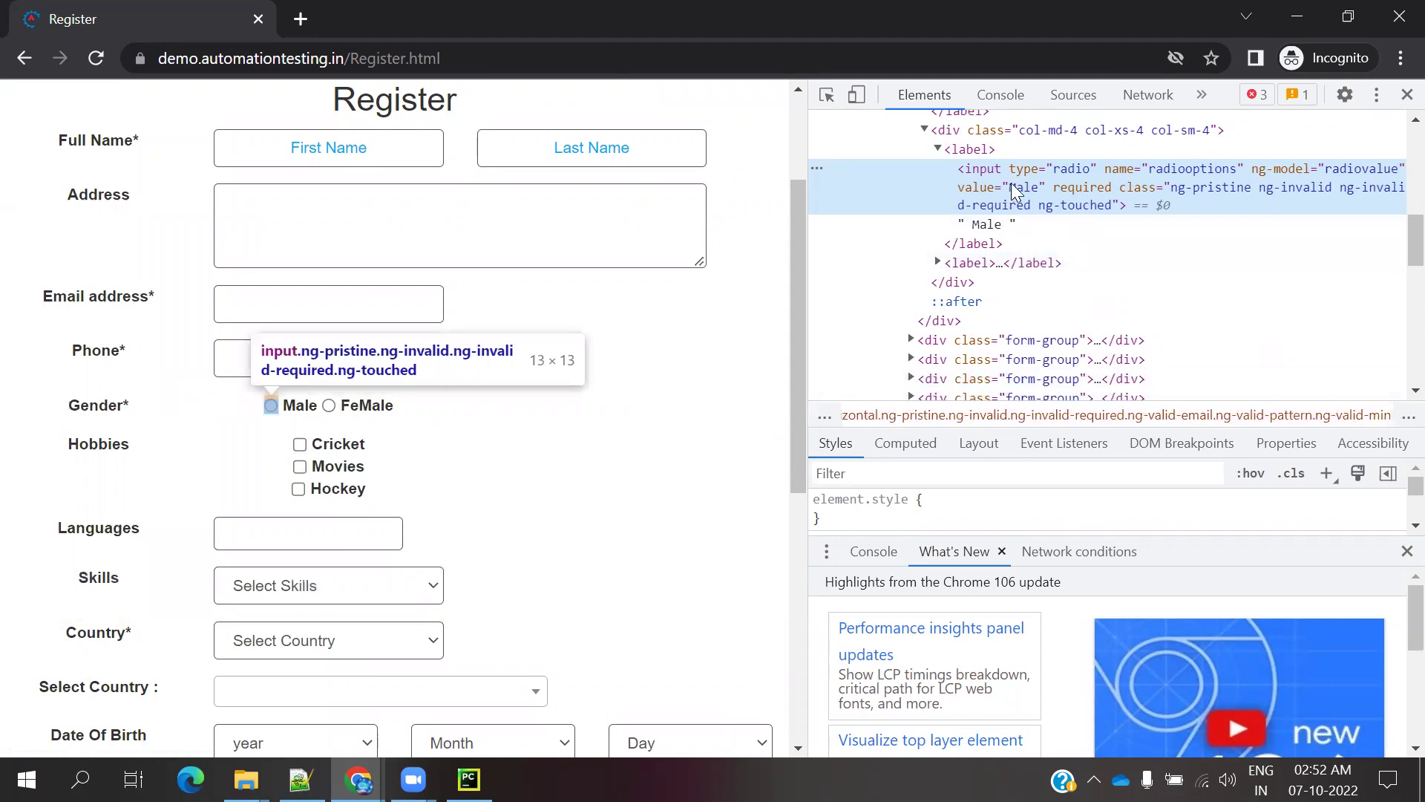
{"action": "double_click", "coordinate": [1165, 173]}
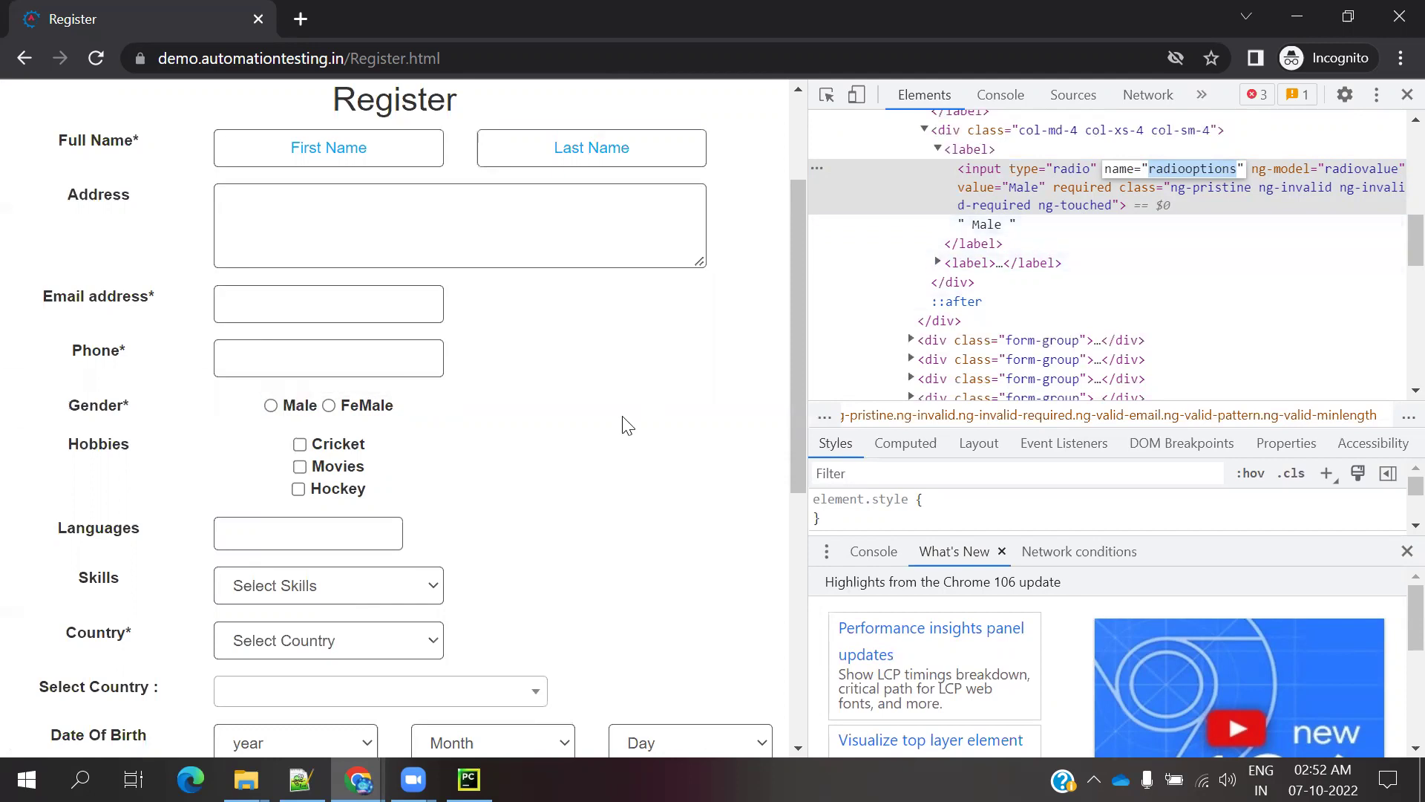
Inspect the FeMale radio and the Cricket checkbox (id 'checkbox1') in DevTools
{"action": "right_click", "coordinate": [331, 408]}
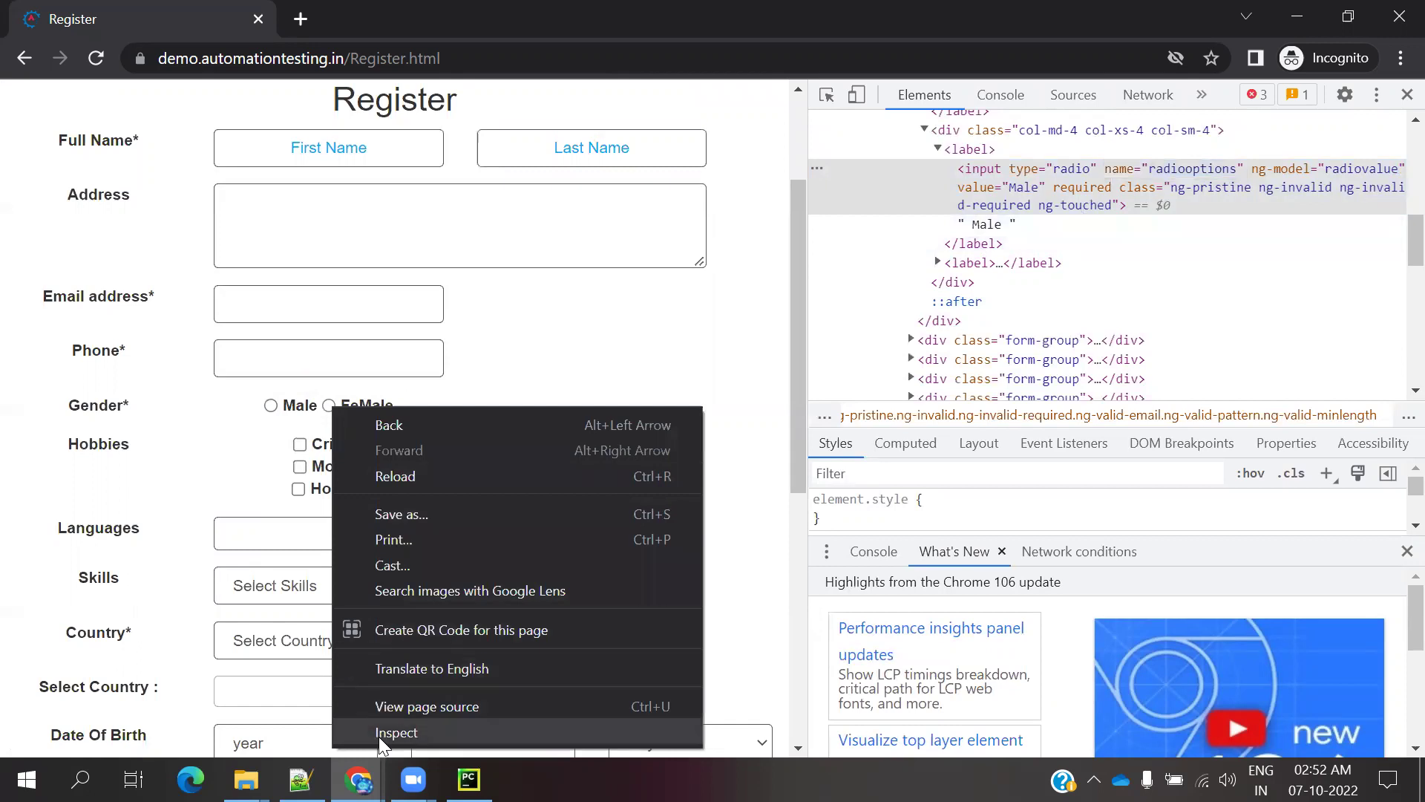
{"action": "left_click", "coordinate": [378, 734]}
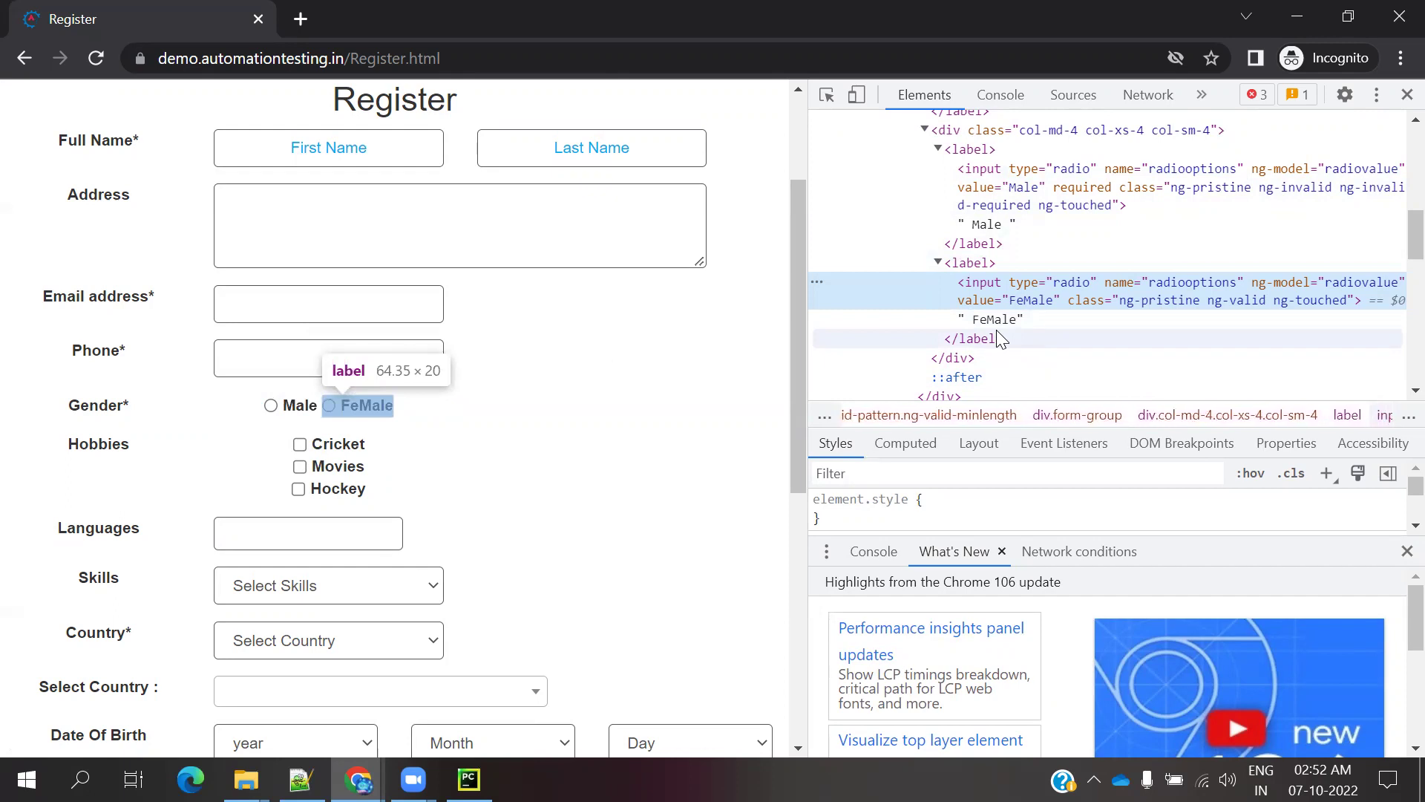
{"action": "left_click", "coordinate": [297, 447]}
{"action": "right_click", "coordinate": [297, 447]}
{"action": "left_click", "coordinate": [363, 433]}
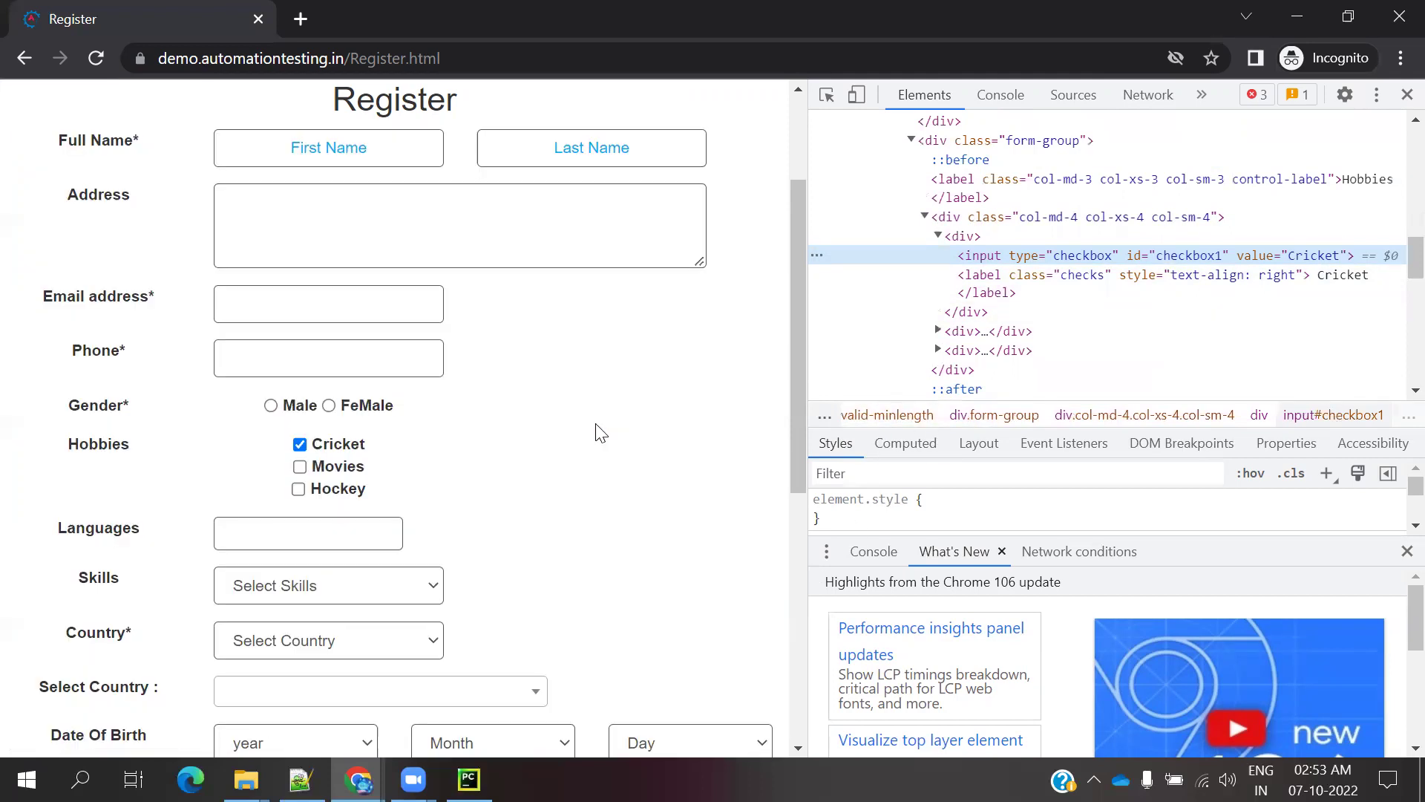
Untick Cricket, choose Male, and select the Register page address
{"action": "left_click", "coordinate": [300, 445]}
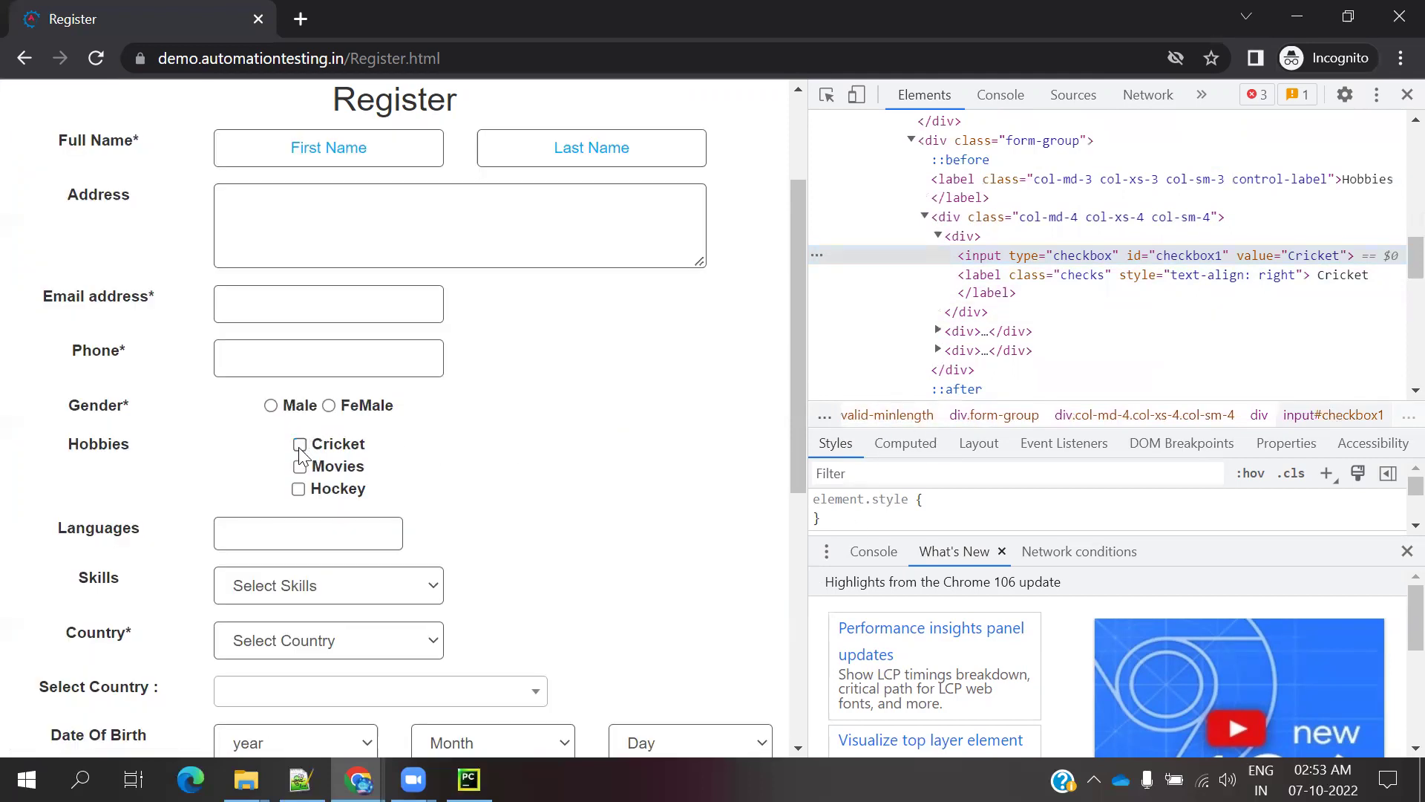
{"action": "left_click", "coordinate": [271, 405]}
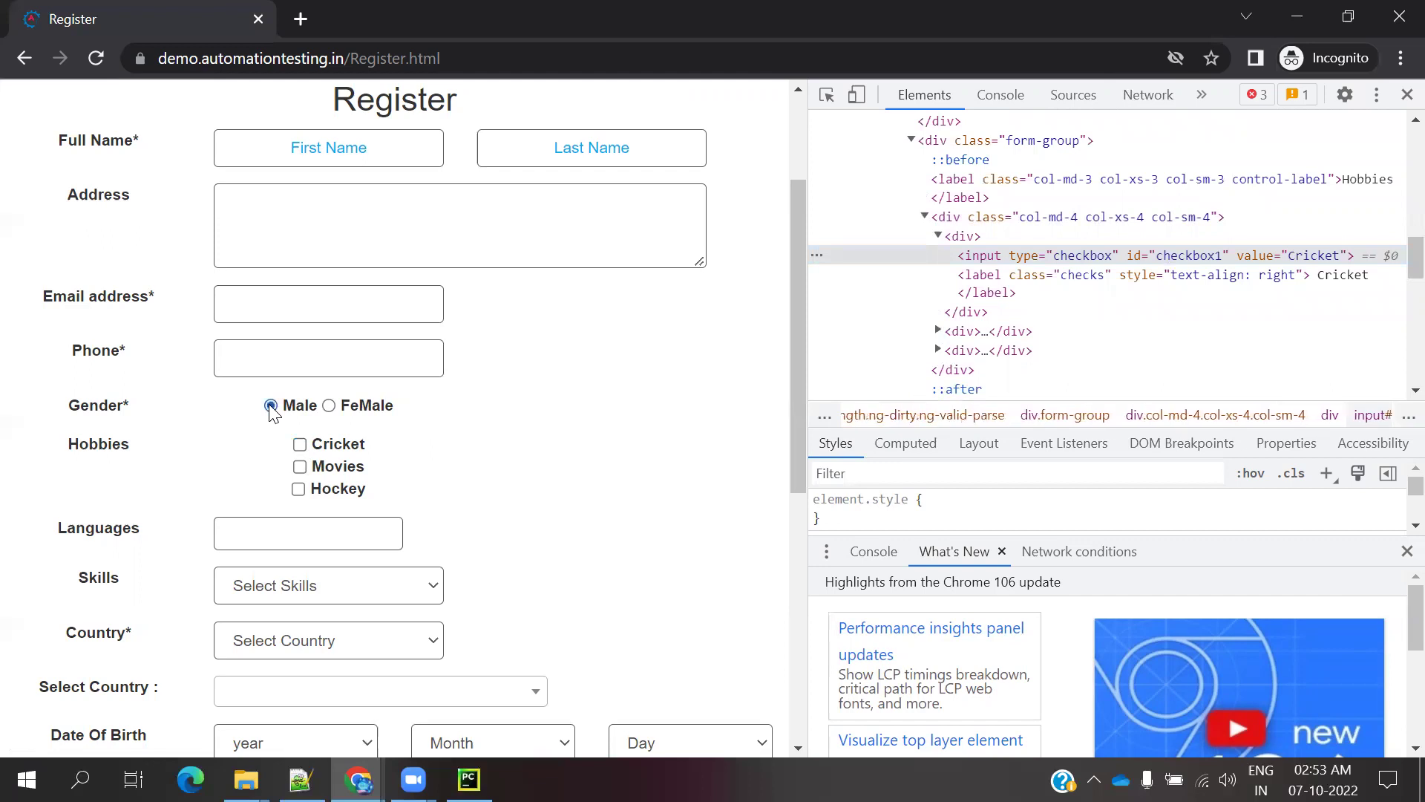
{"action": "left_click", "coordinate": [459, 58]}
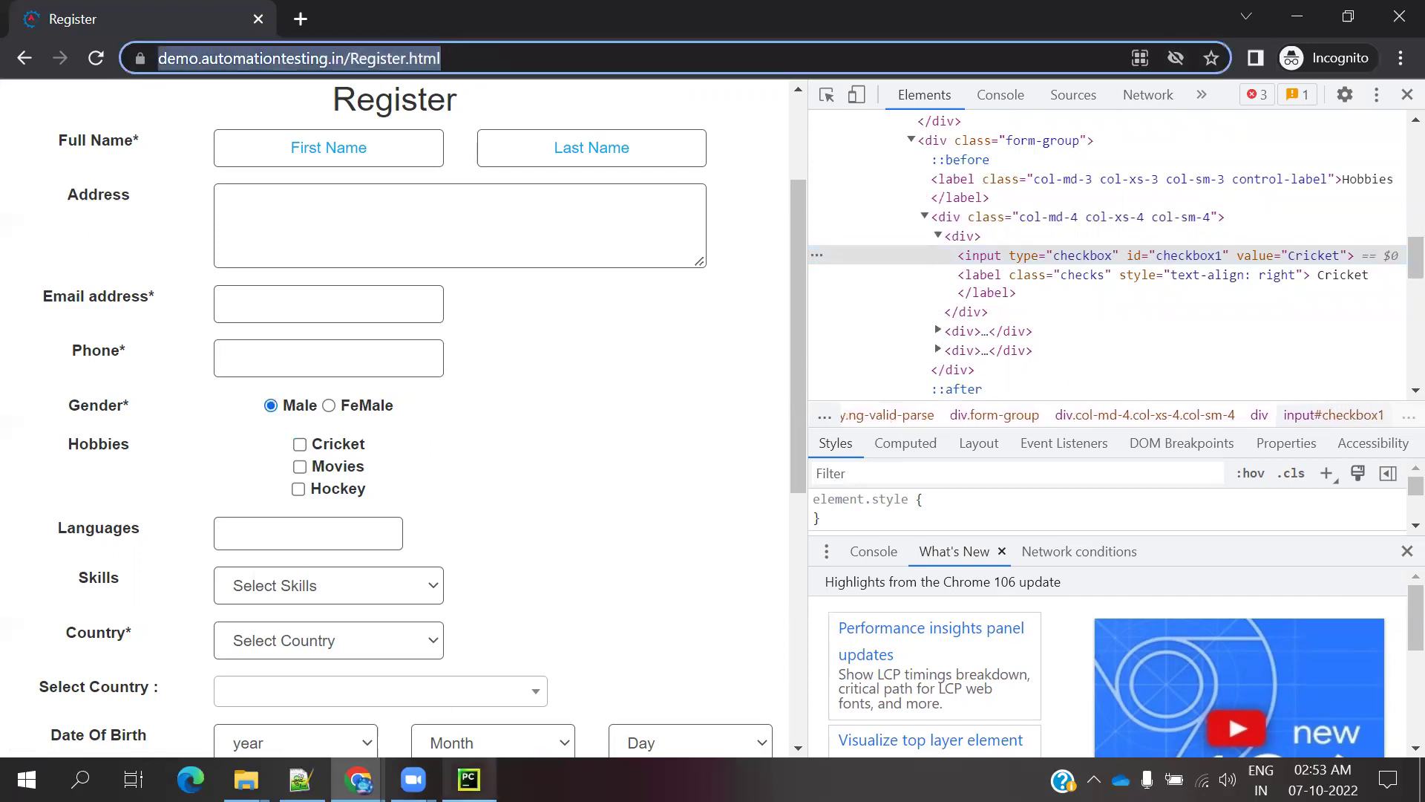
Replace the google URL on line 5 of TC03.robot with the Register page address
{"action": "left_click", "coordinate": [469, 780]}
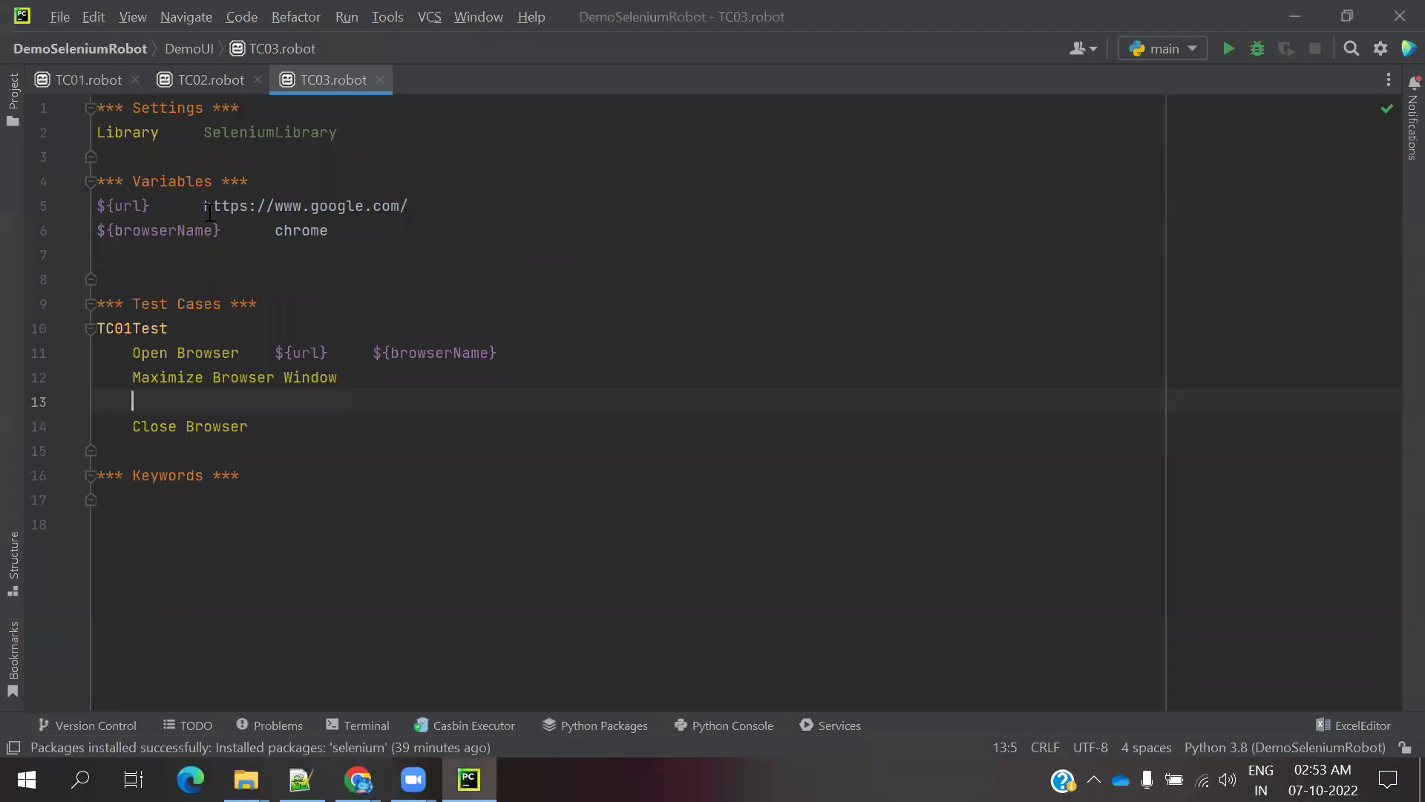
{"action": "left_click_drag", "start_coordinate": [204, 207], "coordinate": [411, 203]}
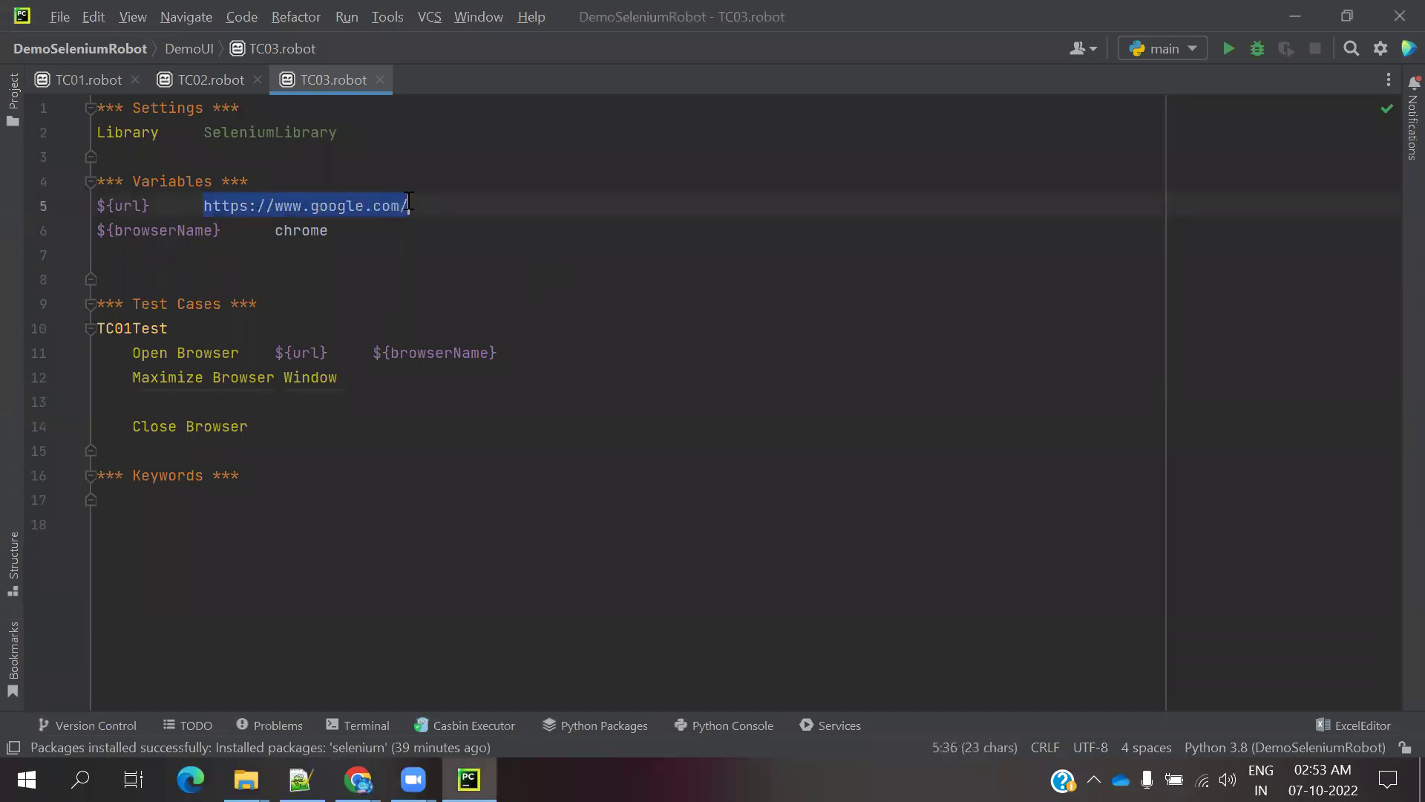
{"action": "type", "text": "https://demo.automationtesting.in/Register.html"}
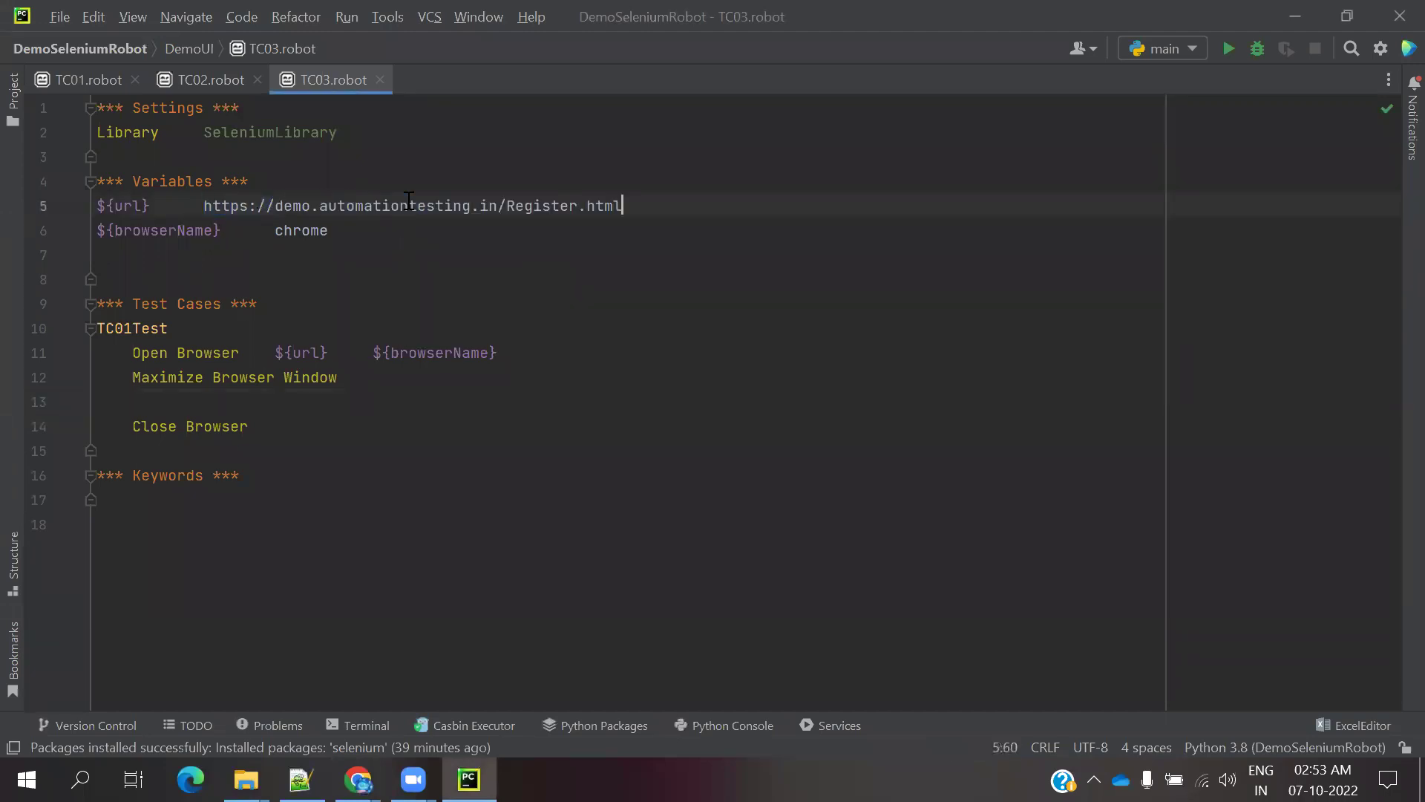
Insert an indented Select Radio Button step on line 13
{"action": "left_click", "coordinate": [307, 399]}
{"action": "key", "text": "Tab"}
{"action": "type", "text": "Select"}
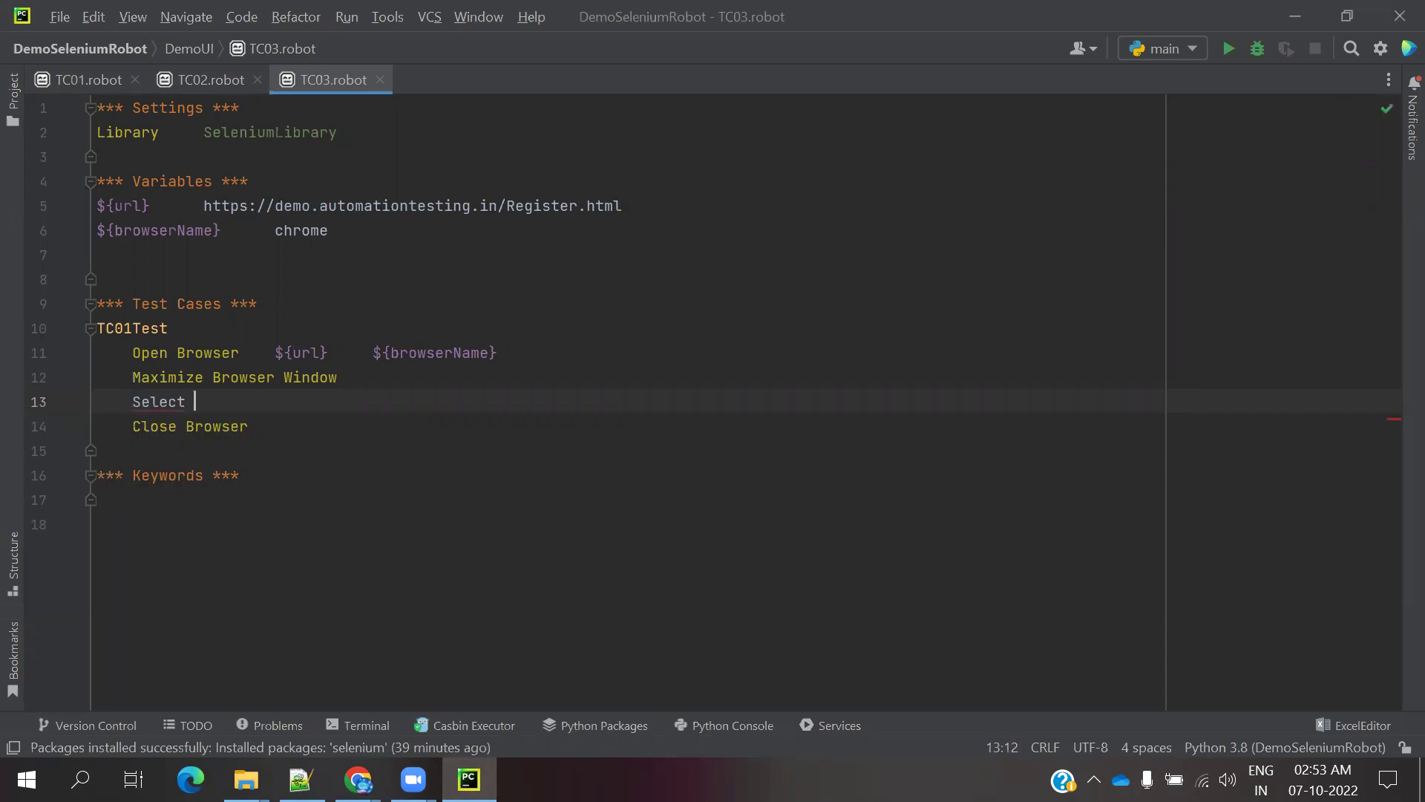
{"action": "type", "text": " R"}
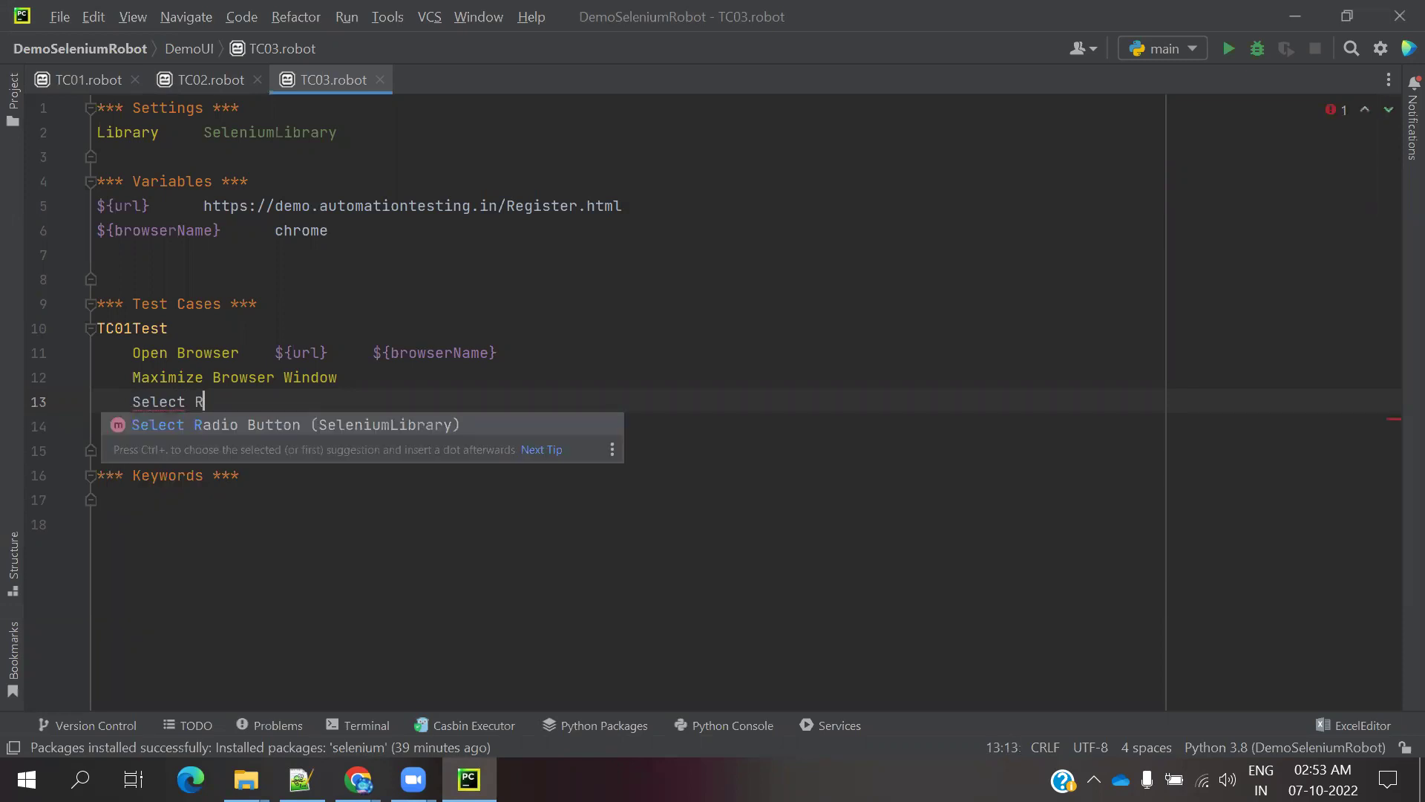
{"action": "key", "text": "Return"}
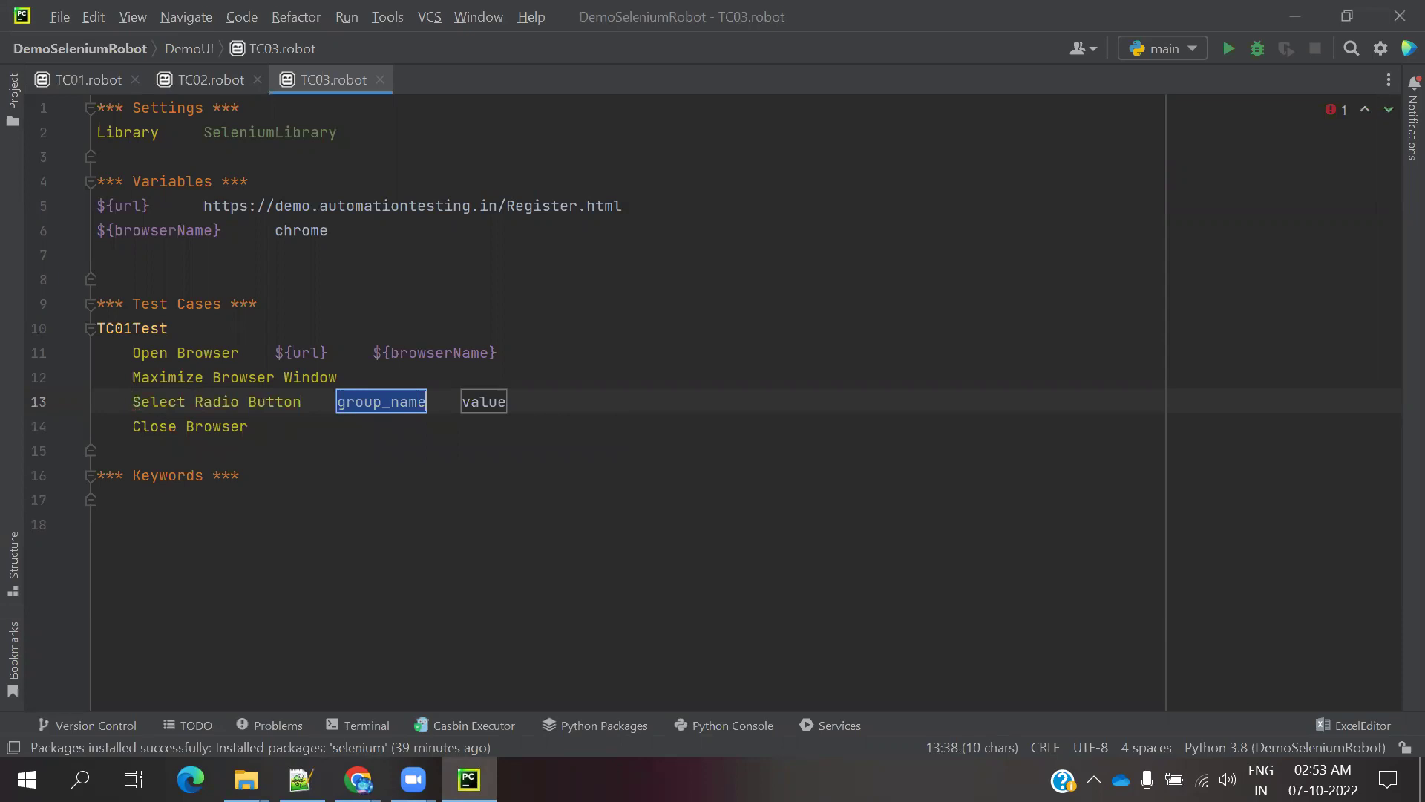
Copy 'radiooptions' from the inspected Male radio and select the group_name placeholder in TC03.robot
{"action": "key", "text": "alt+Tab"}
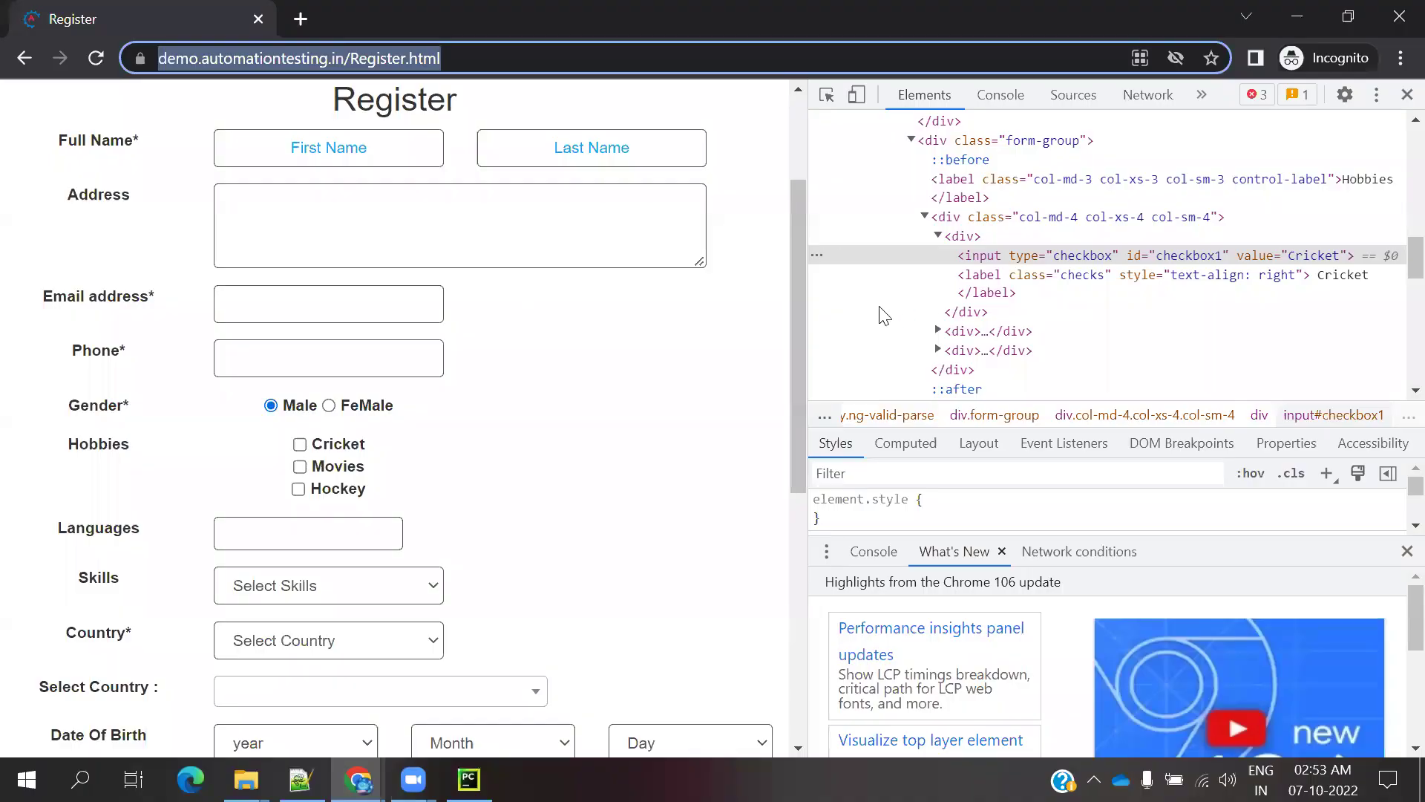
{"action": "right_click", "coordinate": [271, 405]}
{"action": "left_click", "coordinate": [324, 732]}
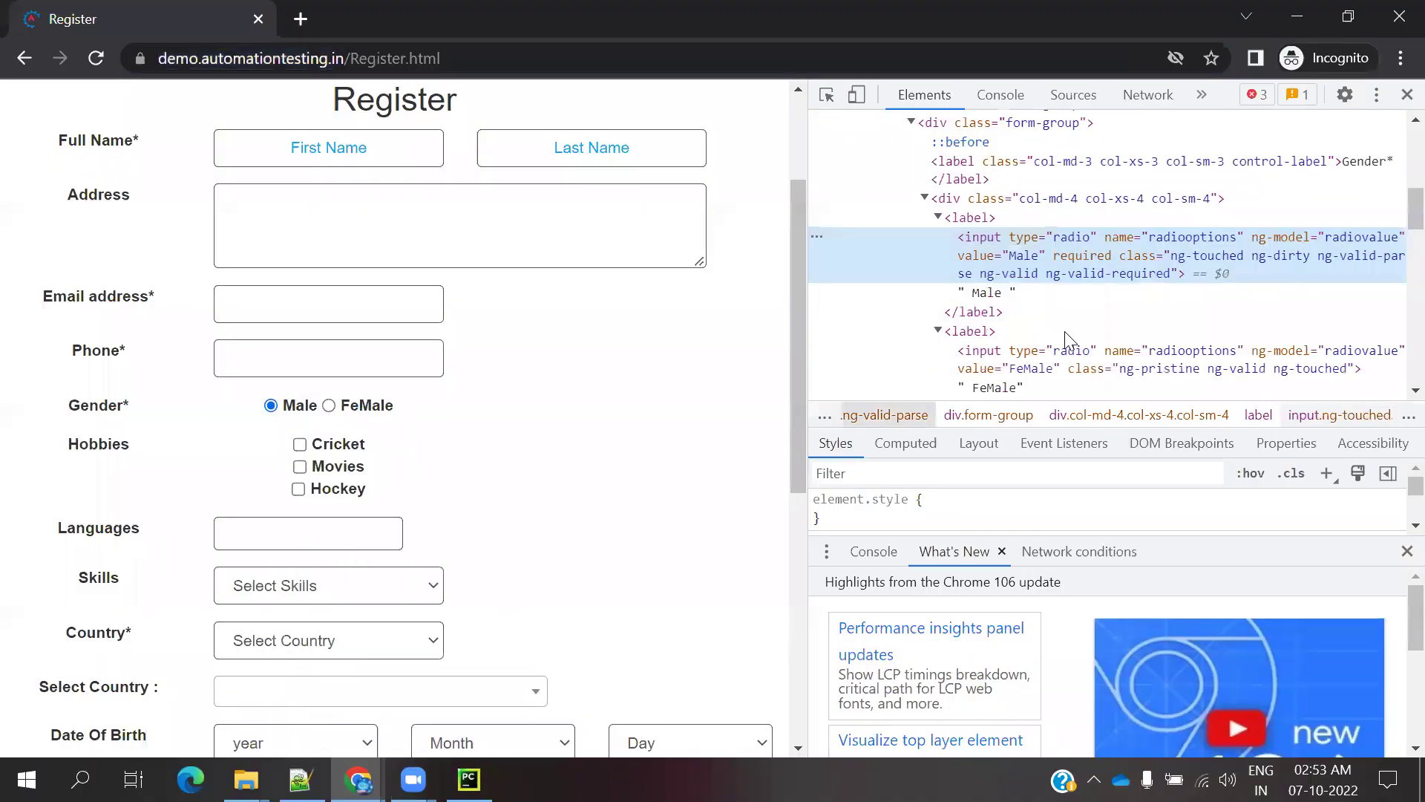
{"action": "double_click", "coordinate": [1187, 236]}
{"action": "key", "text": "ctrl+c"}
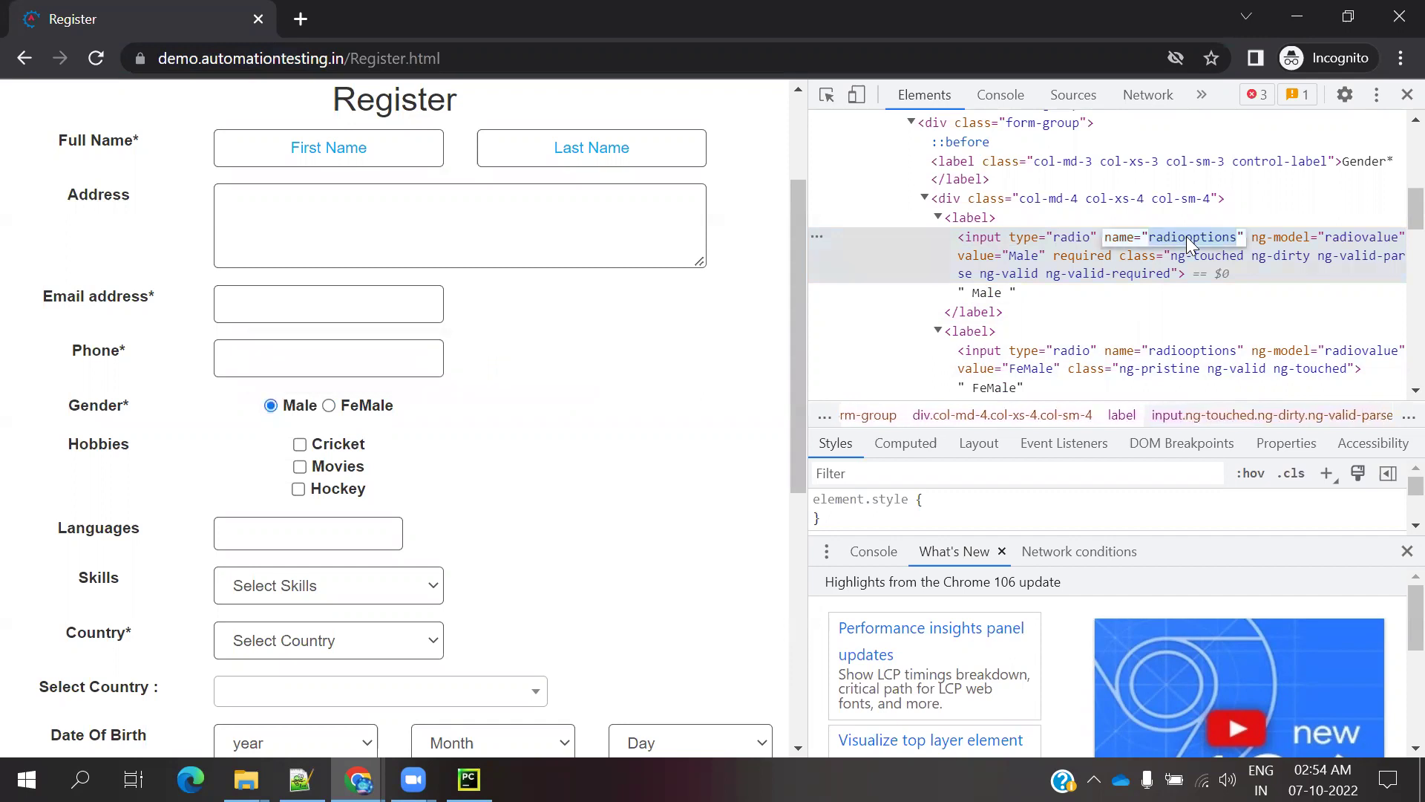
{"action": "key", "text": "alt+Tab"}
{"action": "double_click", "coordinate": [398, 407]}
Fill the radio step with group 'name:radiooptions' and value 'Male', then add a 'Sleep 2' step
{"action": "key", "text": "ctrl+v"}
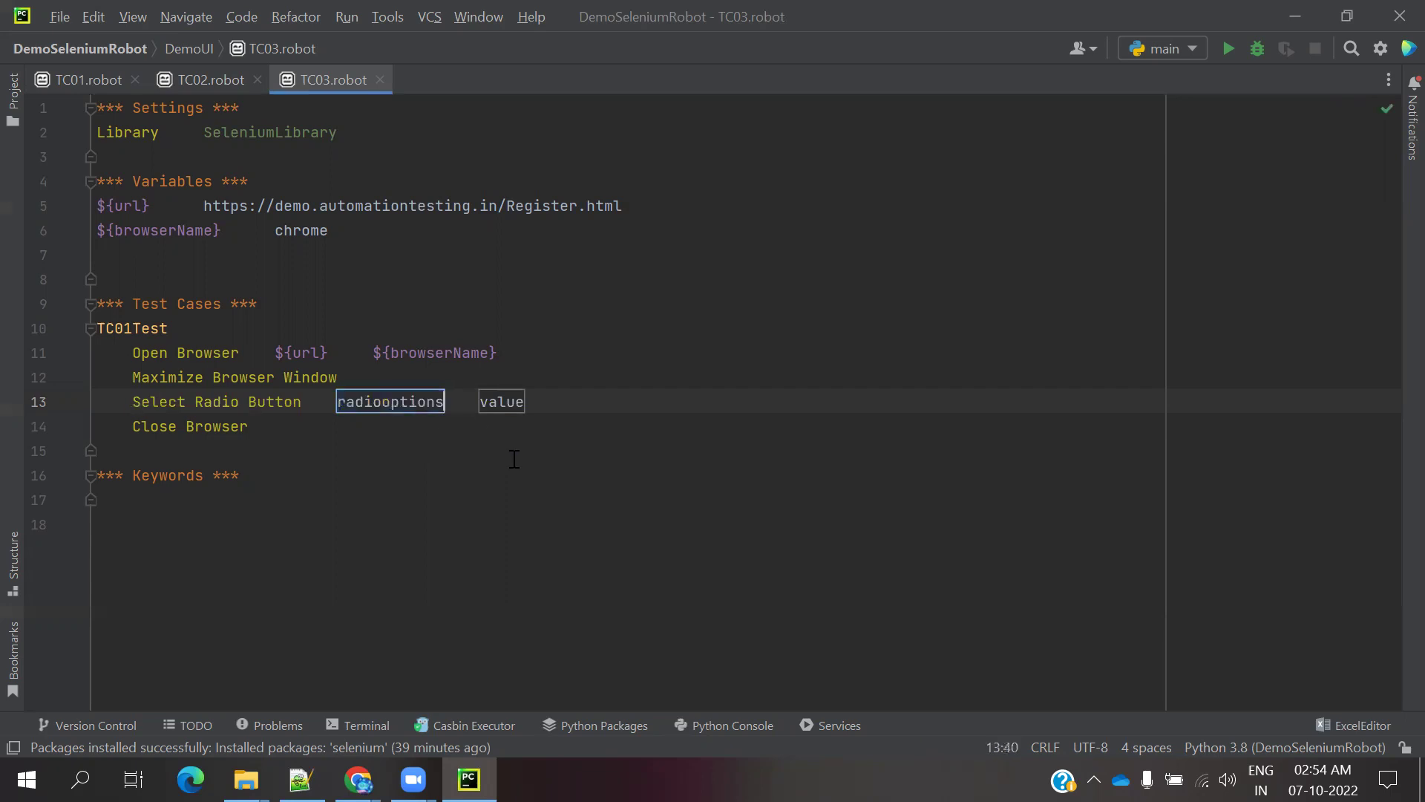
{"action": "key", "text": "alt+Tab"}
{"action": "double_click", "coordinate": [1021, 259]}
{"action": "key", "text": "alt+Tab"}
{"action": "type", "text": "name"}
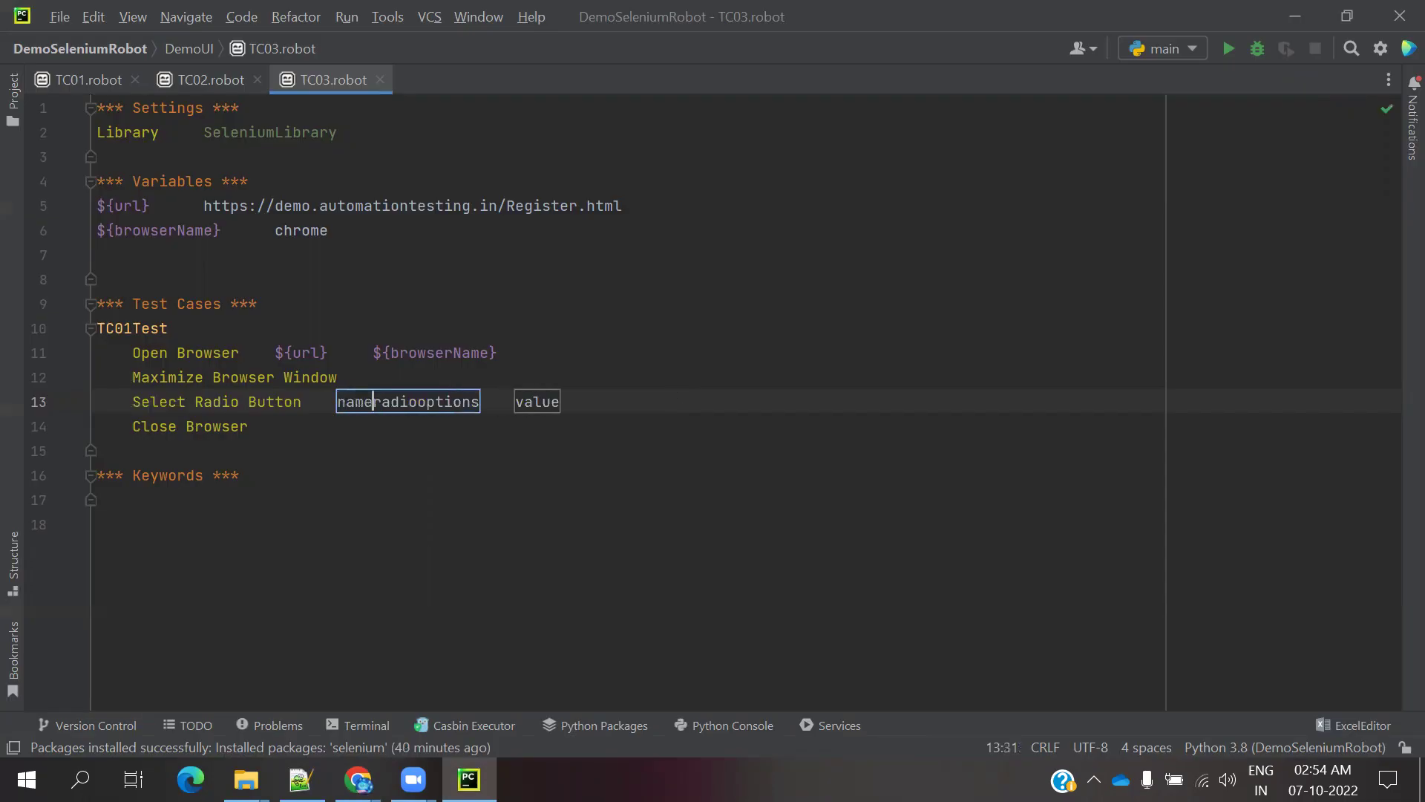
{"action": "type", "text": ":"}
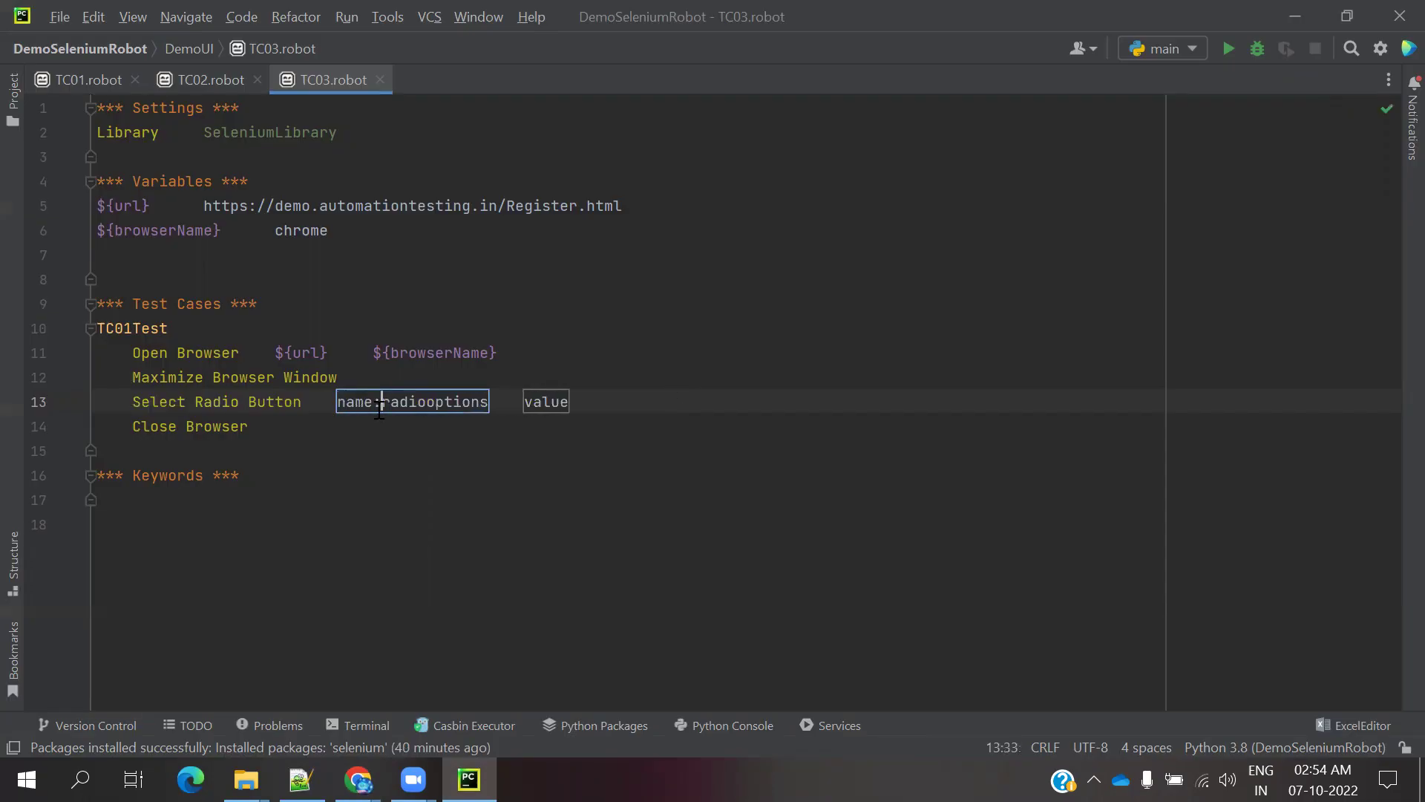
{"action": "double_click", "coordinate": [556, 403]}
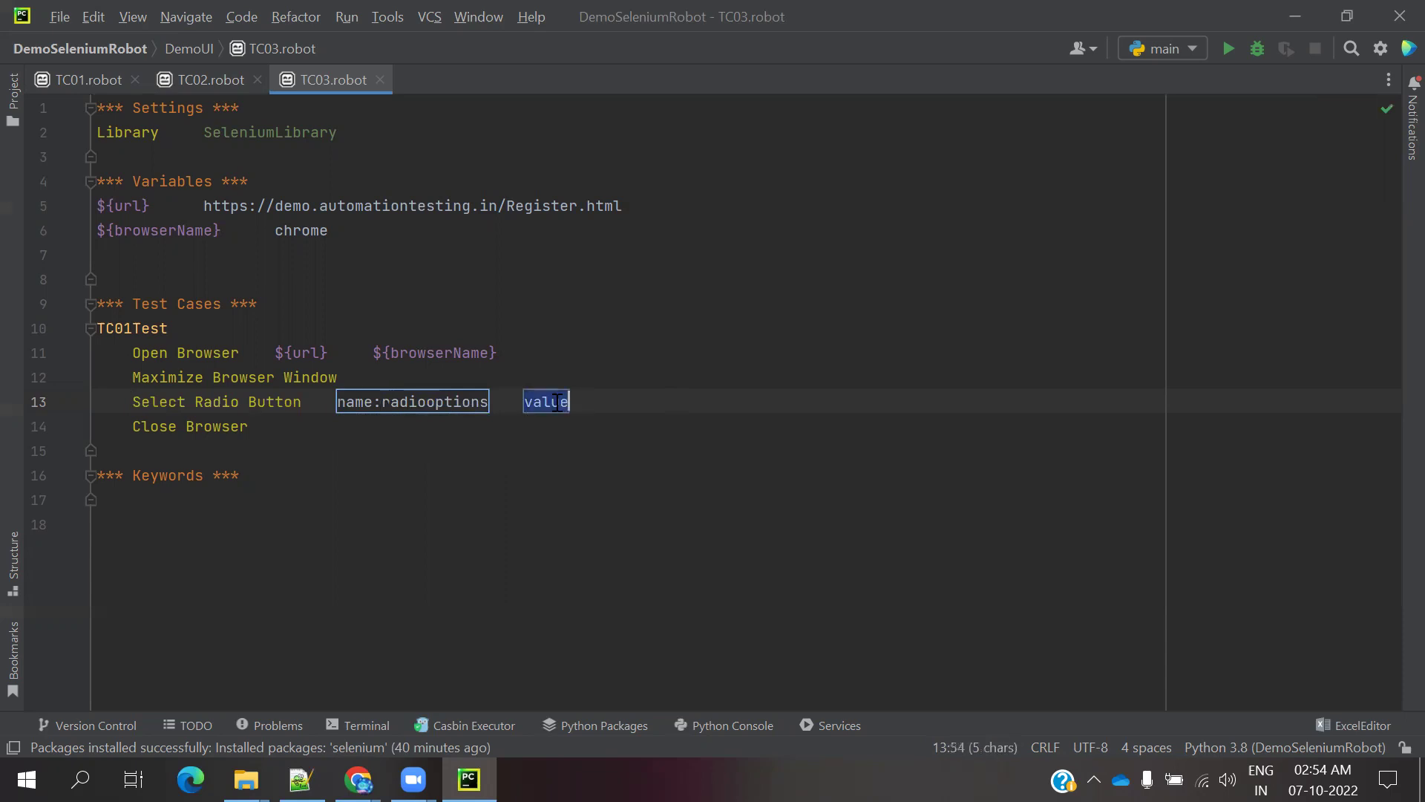
{"action": "type", "text": "Male"}
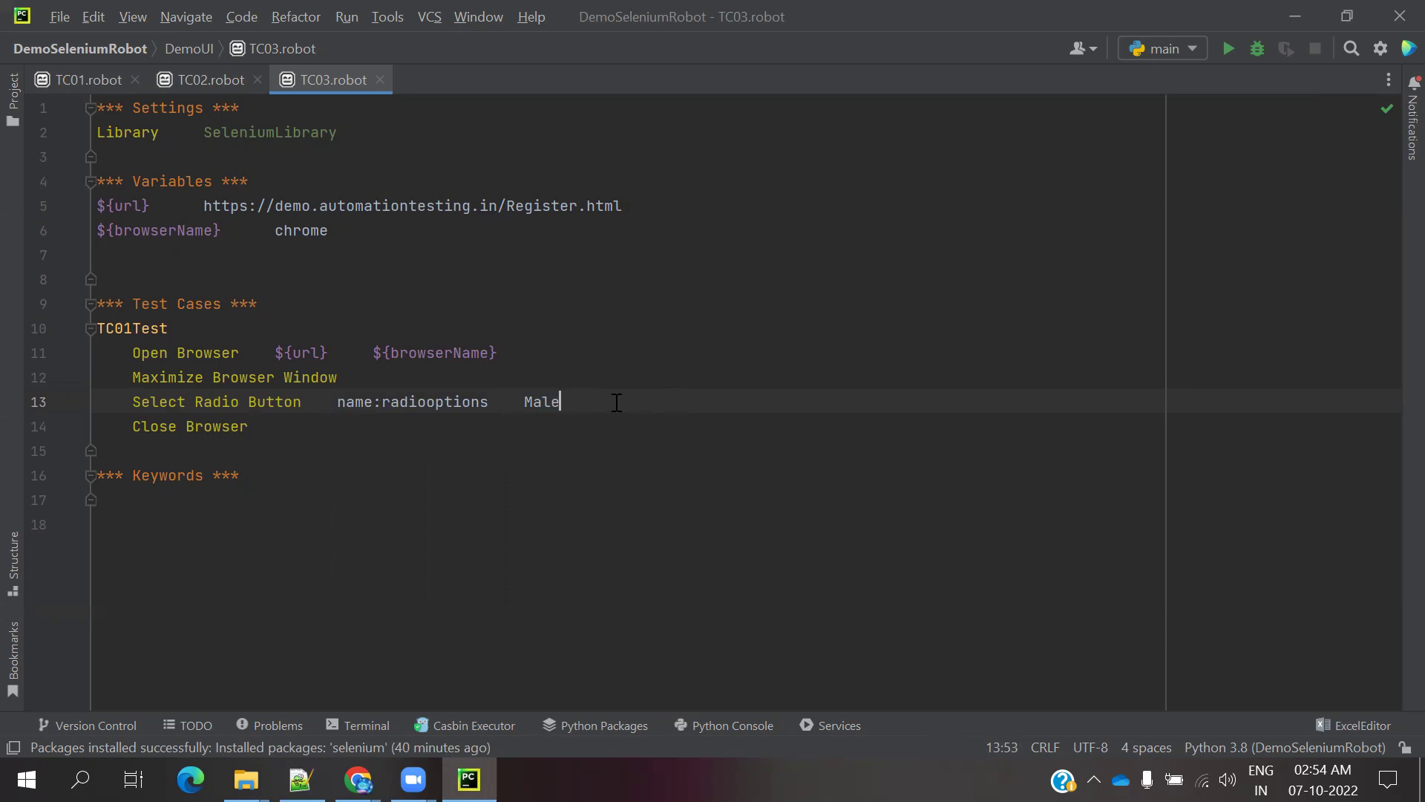
{"action": "key", "text": "Return"}
{"action": "type", "text": "S"}
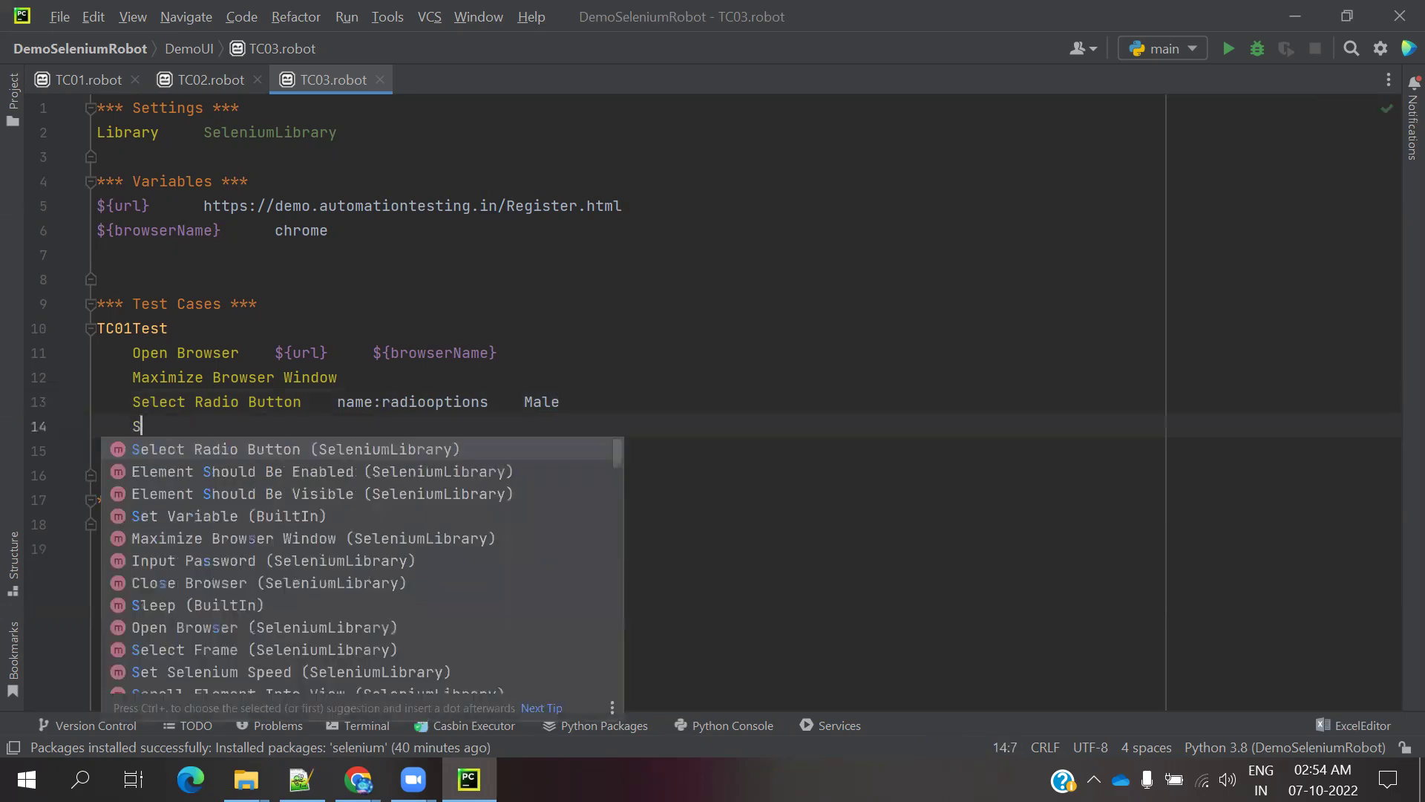
{"action": "type", "text": "l"}
{"action": "key", "text": "Return"}
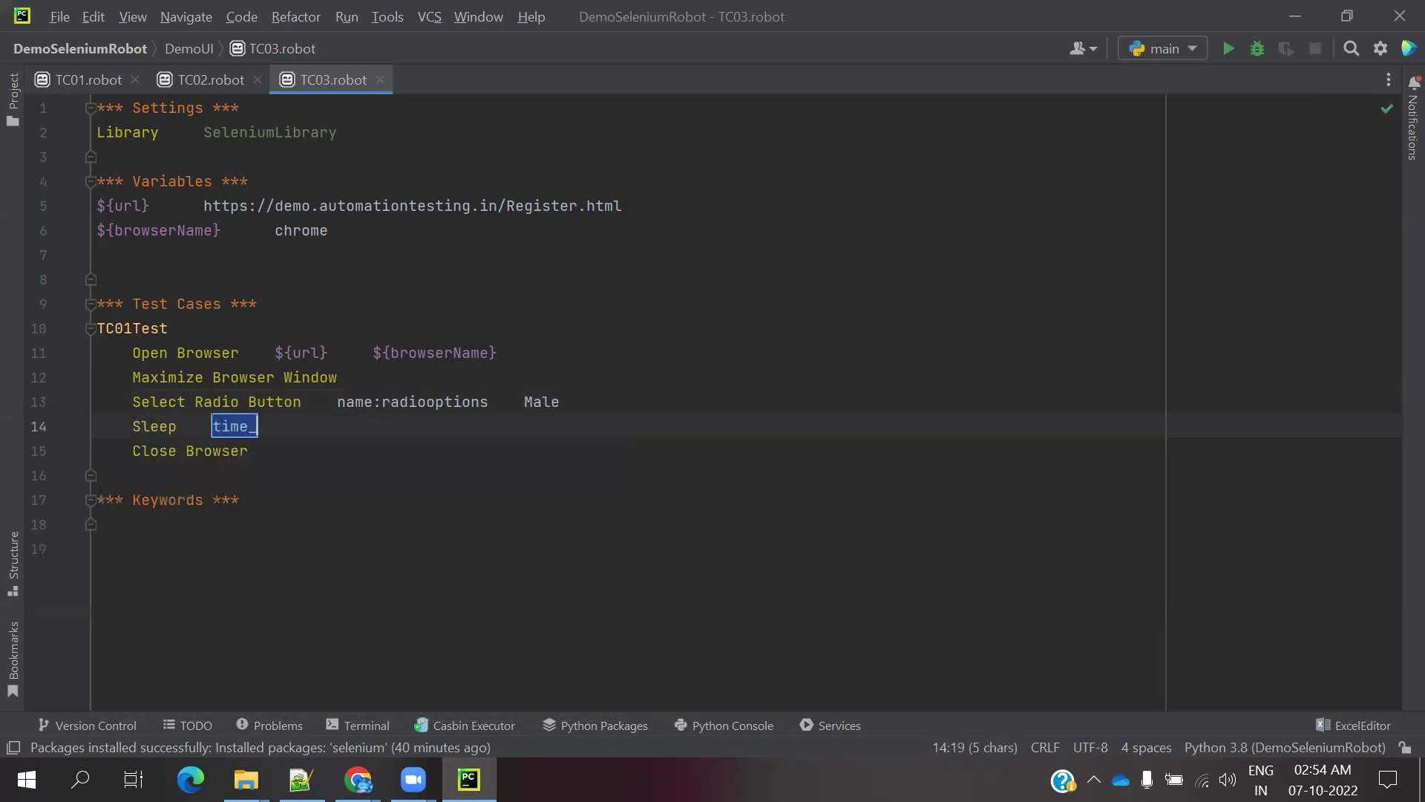
{"action": "type", "text": "2"}
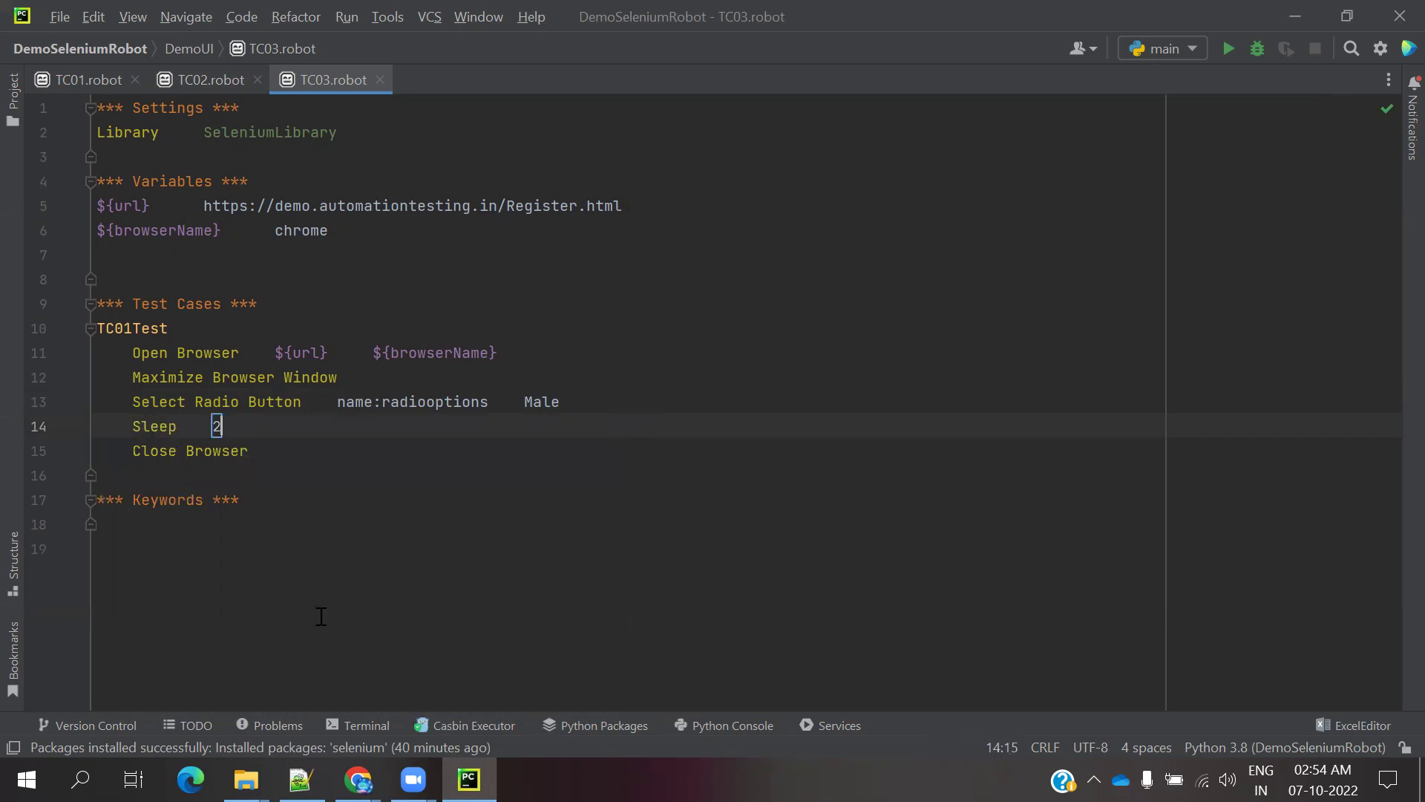
Rerun the previous robot terminal command with TC02 changed to TC03.robot
{"action": "left_click", "coordinate": [365, 726]}
{"action": "key", "text": "Up"}
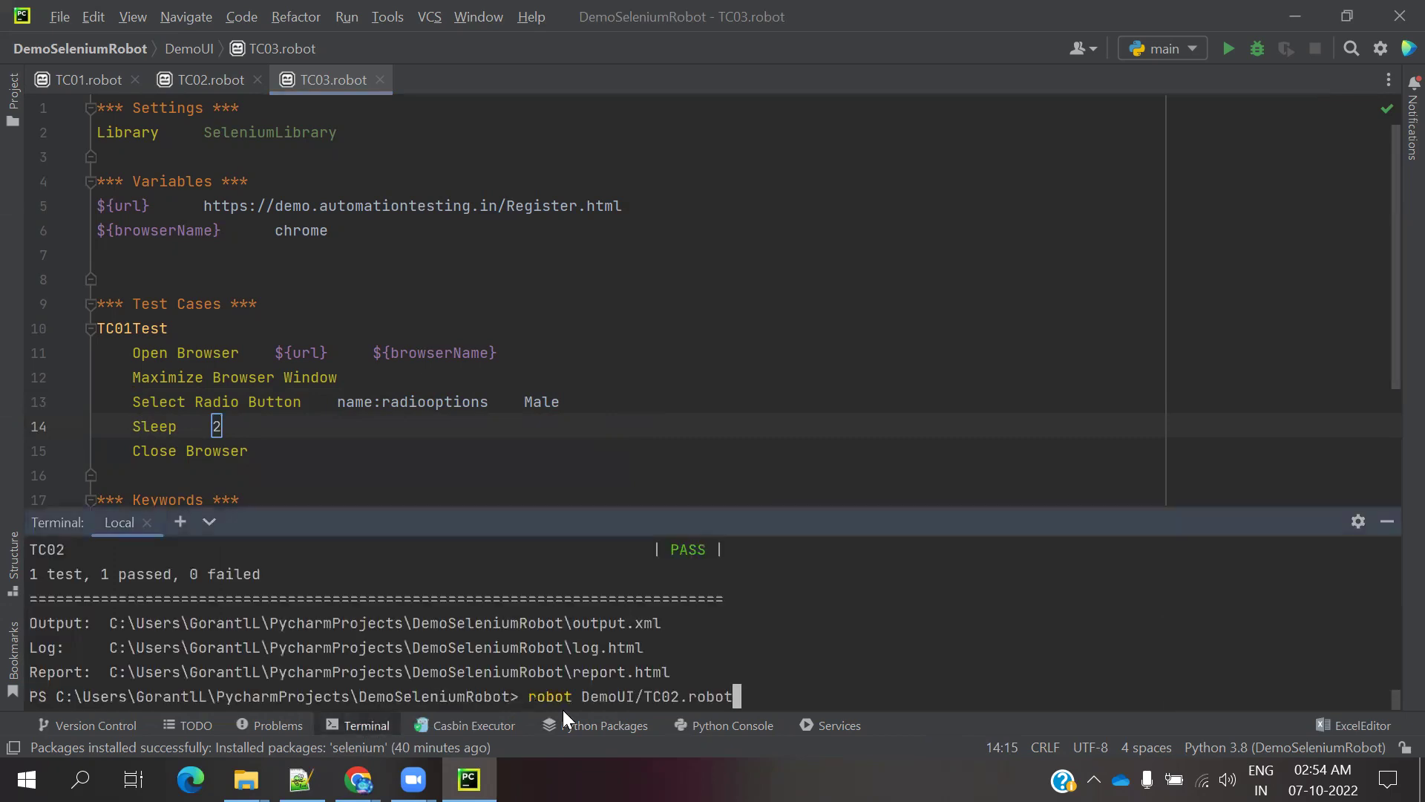
{"action": "key", "text": "Left"}
{"action": "key", "text": "Left"}
{"action": "key", "text": "Left"}
{"action": "key", "text": "Left"}
{"action": "key", "text": "Left"}
{"action": "key", "text": "Left"}
{"action": "key", "text": "BackSpace"}
{"action": "type", "text": "3"}
{"action": "key", "text": "Return"}
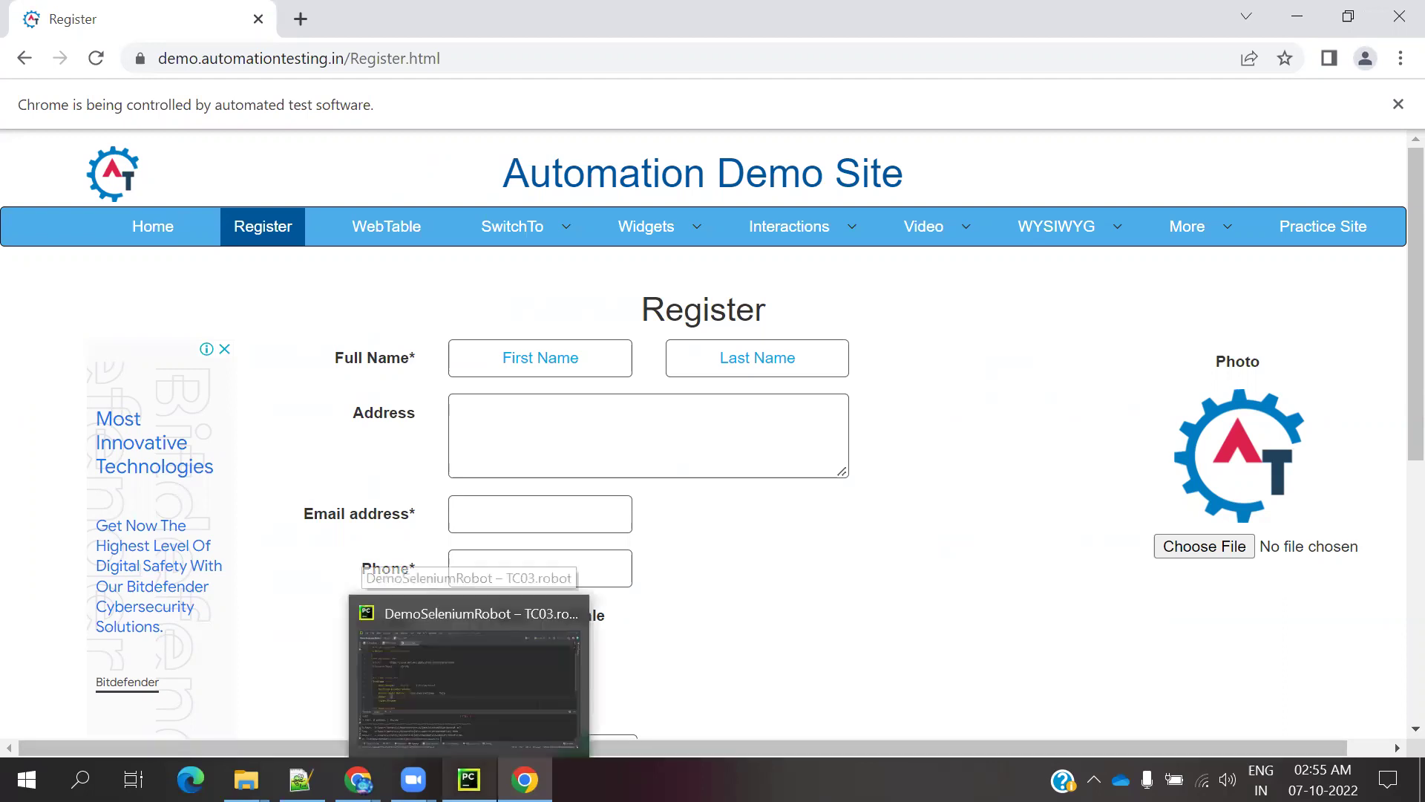
Enlarge the terminal panel to read the failed TC03 run's output
{"action": "left_click", "coordinate": [468, 669]}
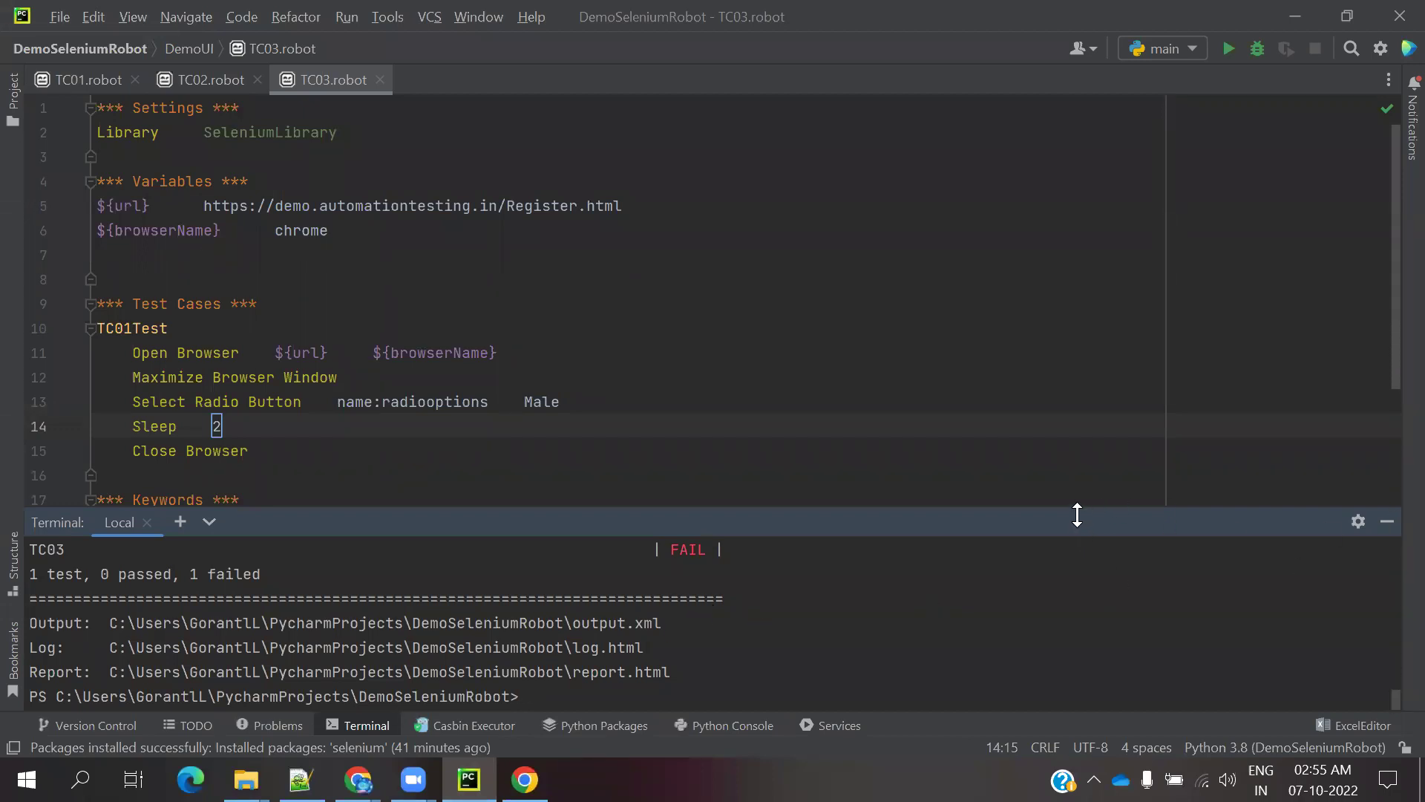
{"action": "left_click_drag", "start_coordinate": [1077, 507], "coordinate": [1053, 384]}
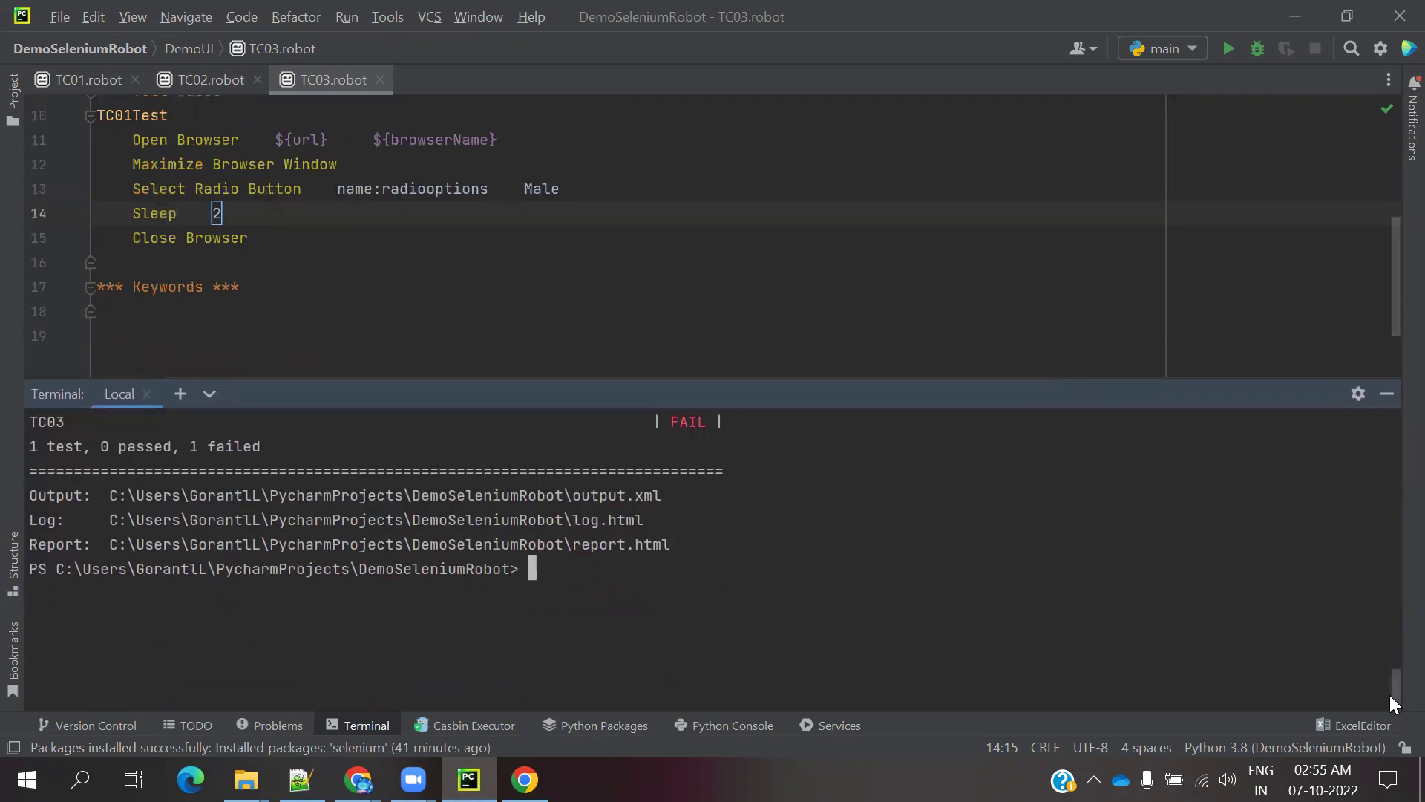
{"action": "left_click_drag", "start_coordinate": [1390, 700], "coordinate": [1390, 689]}
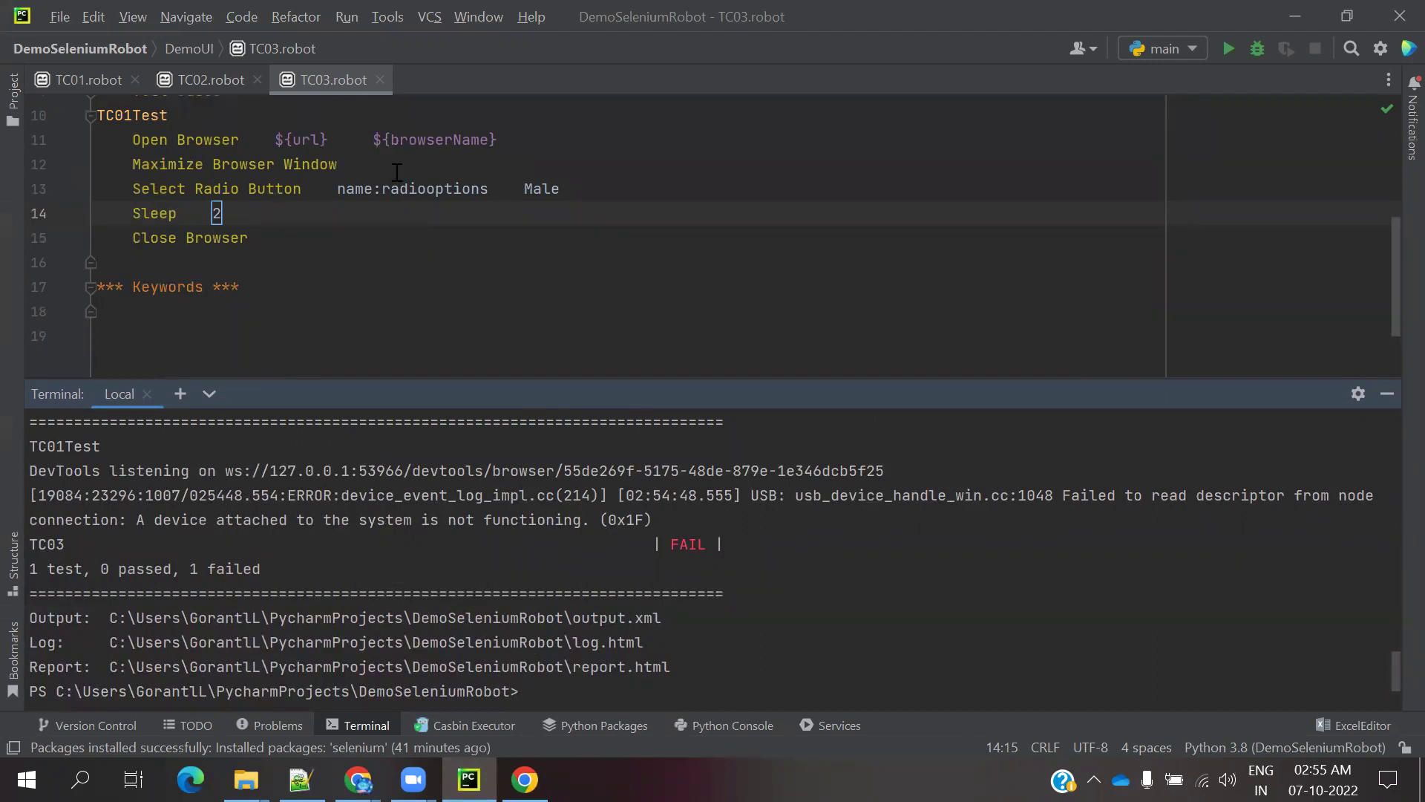
Remove the name: prefix from the line 13 radio button locator and rerun TC03.robot
{"action": "left_click", "coordinate": [382, 188]}
{"action": "key", "text": "BackSpace"}
{"action": "key", "text": "BackSpace"}
{"action": "key", "text": "BackSpace"}
{"action": "key", "text": "BackSpace"}
{"action": "key", "text": "BackSpace"}
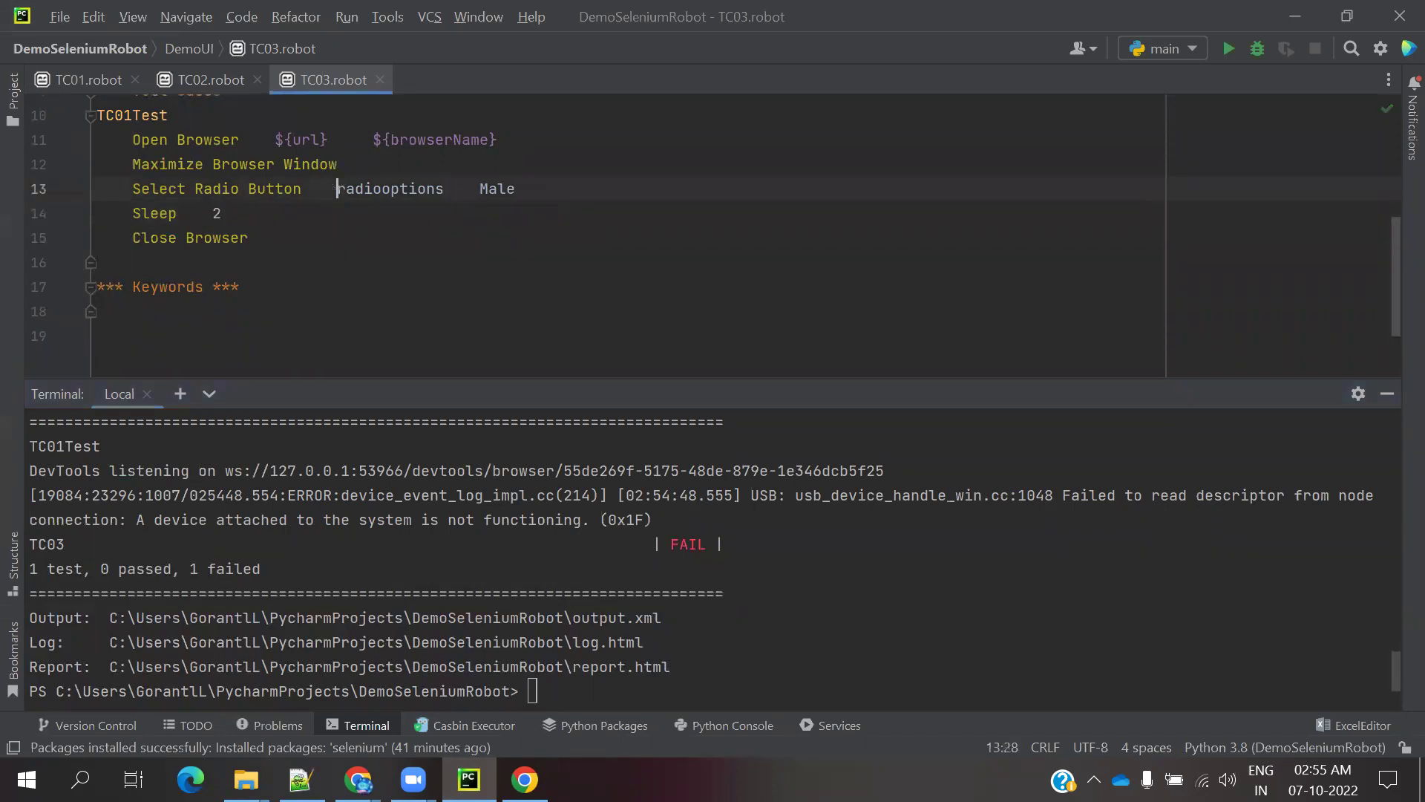
{"action": "left_click", "coordinate": [551, 696]}
{"action": "key", "text": "Up"}
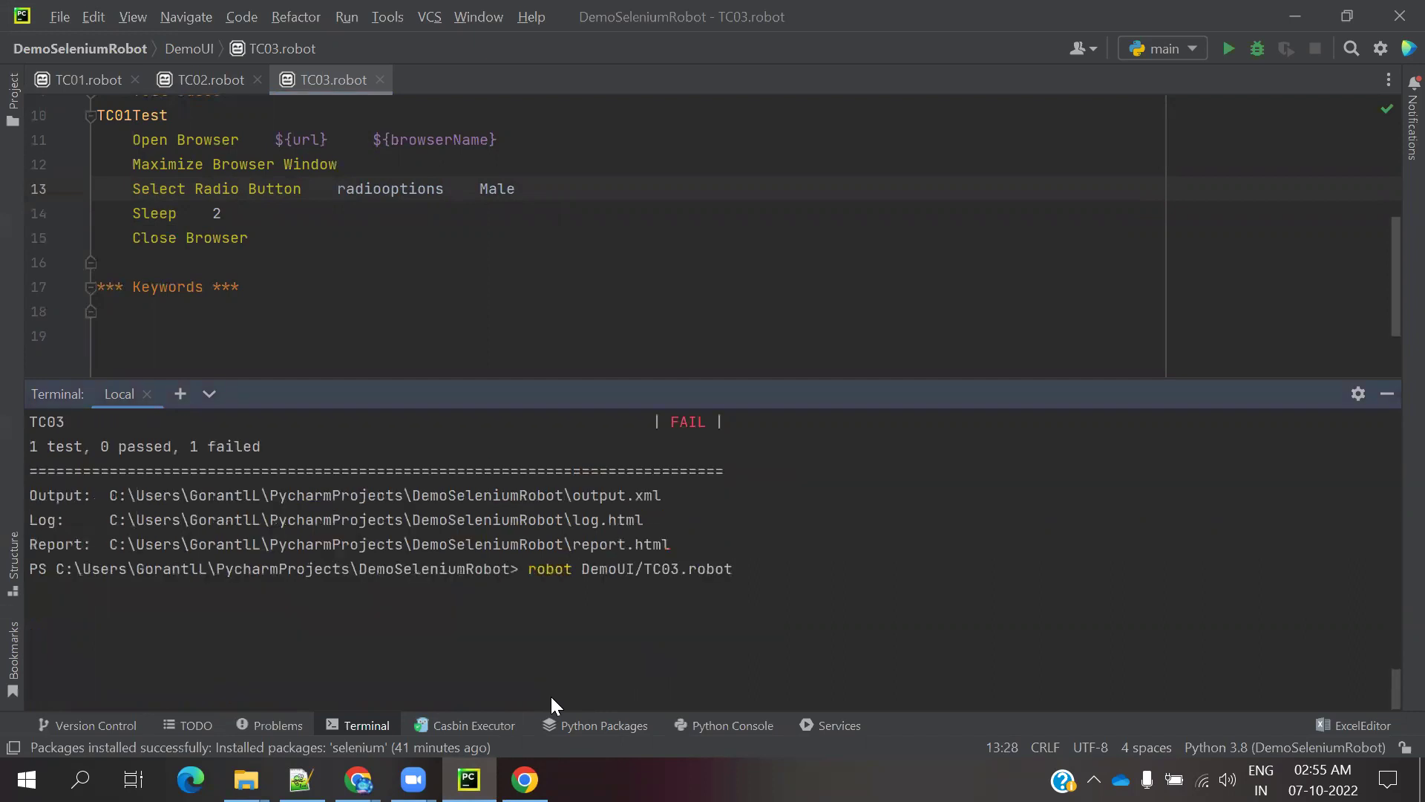
{"action": "key", "text": "Return"}
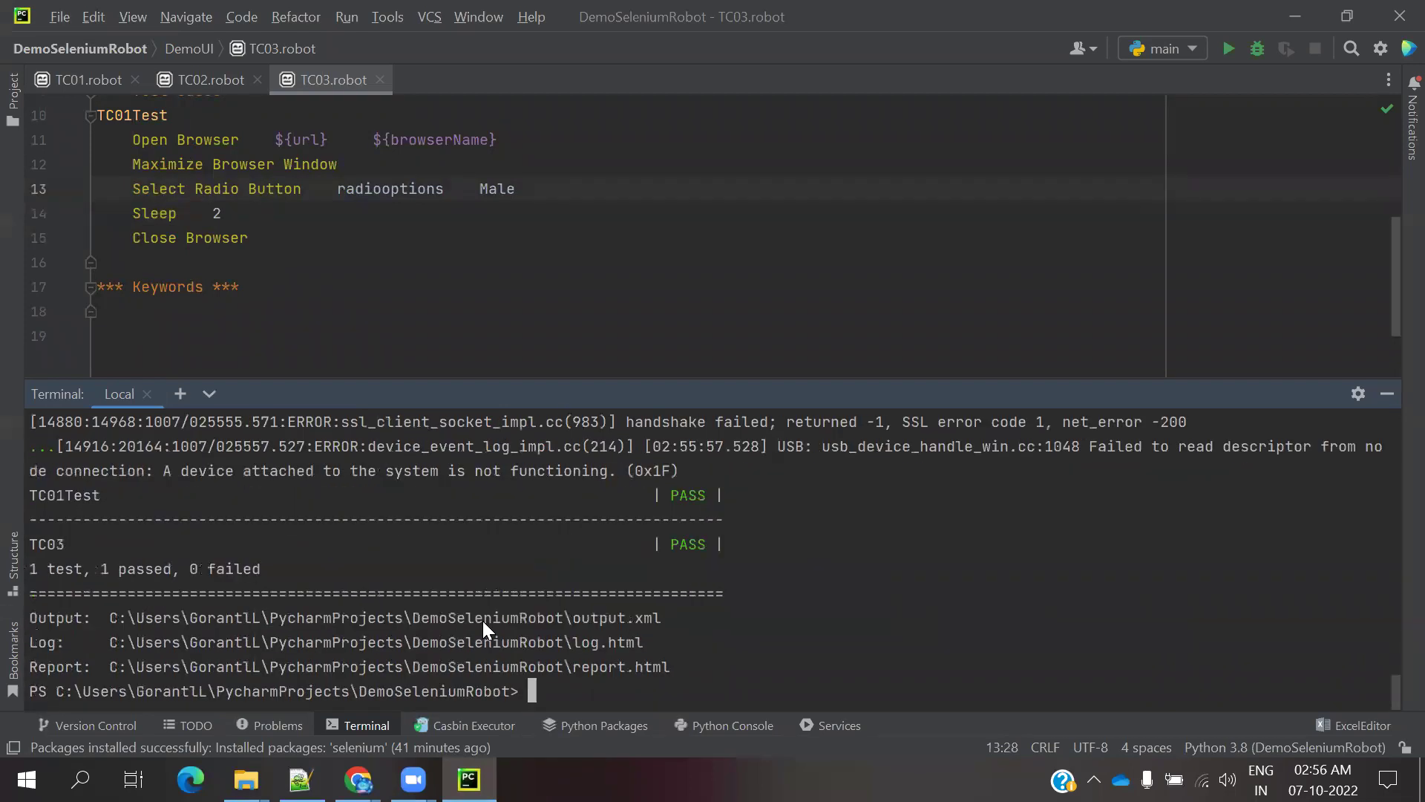
Copy a Sleep 2 step below Maximize Browser Window and add a blank line after the second Sleep
{"action": "left_click", "coordinate": [245, 215]}
{"action": "key", "text": "shift+Left"}
{"action": "key", "text": "shift+Left"}
{"action": "key", "text": "shift+Left"}
{"action": "key", "text": "shift+Left"}
{"action": "key", "text": "shift+Left"}
{"action": "key", "text": "shift+Left"}
{"action": "key", "text": "shift+Left"}
{"action": "key", "text": "shift+Left"}
{"action": "key", "text": "shift+Left"}
{"action": "key", "text": "shift+Left"}
{"action": "key", "text": "ctrl+c"}
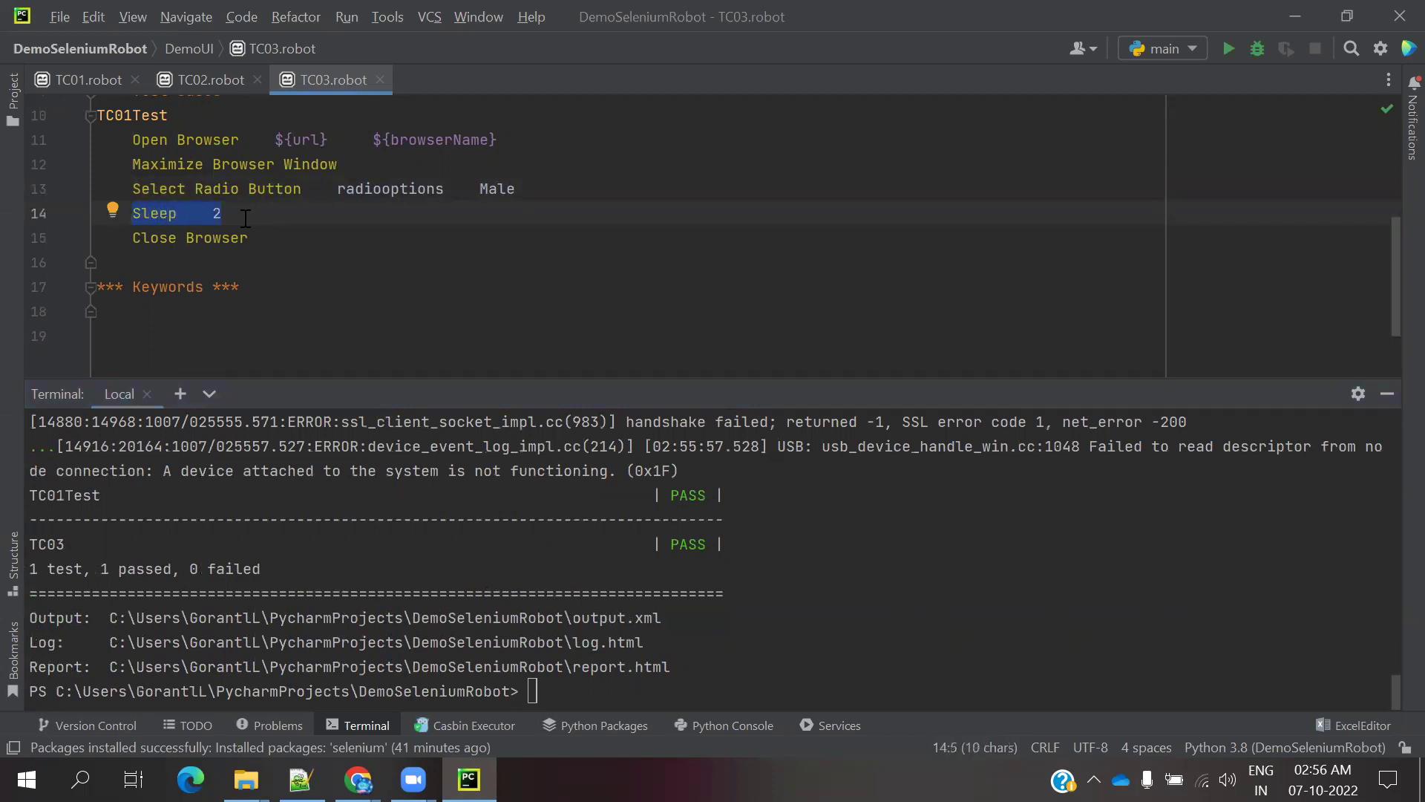
{"action": "left_click", "coordinate": [360, 165]}
{"action": "key", "text": "Return"}
{"action": "key", "text": "ctrl+v"}
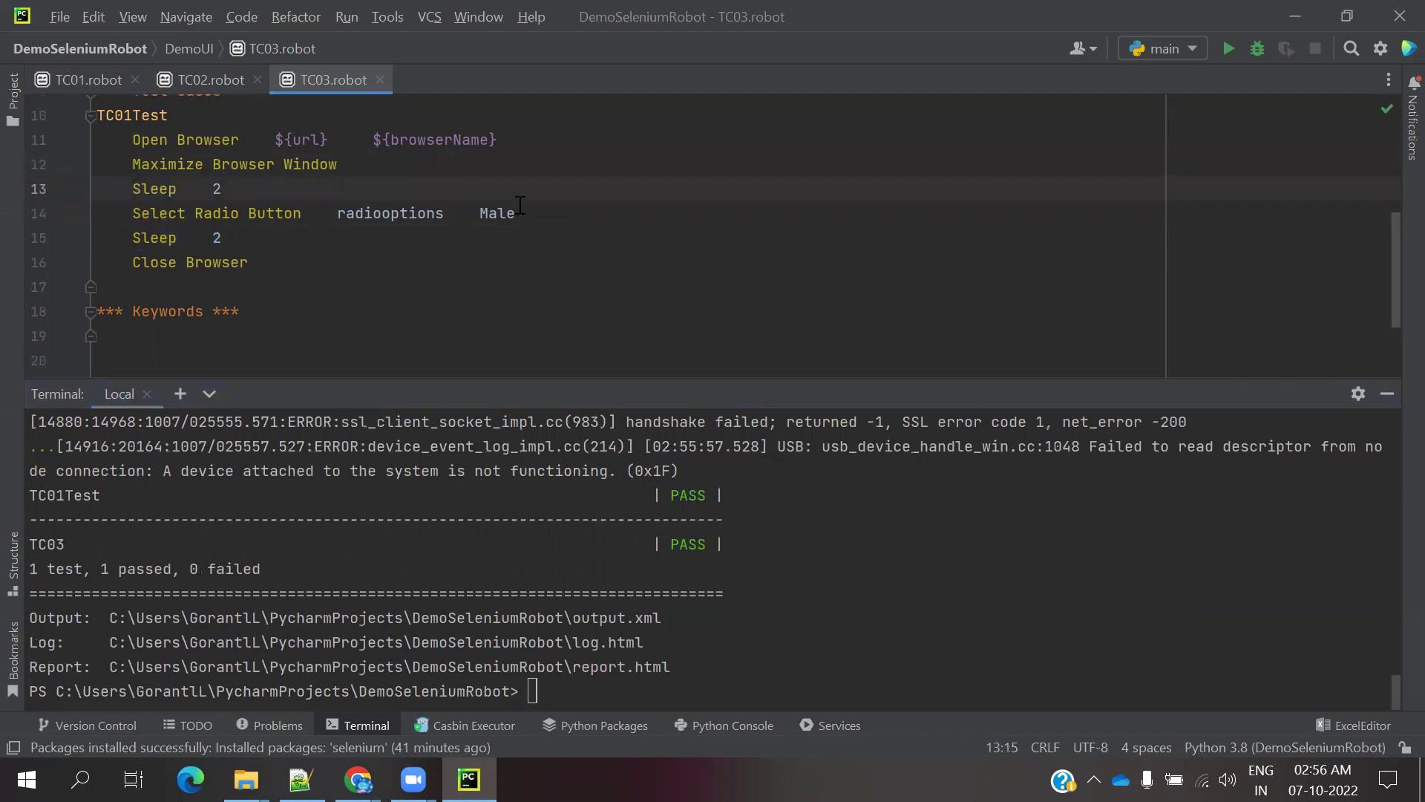
{"action": "left_click", "coordinate": [318, 238]}
{"action": "key", "text": "Return"}
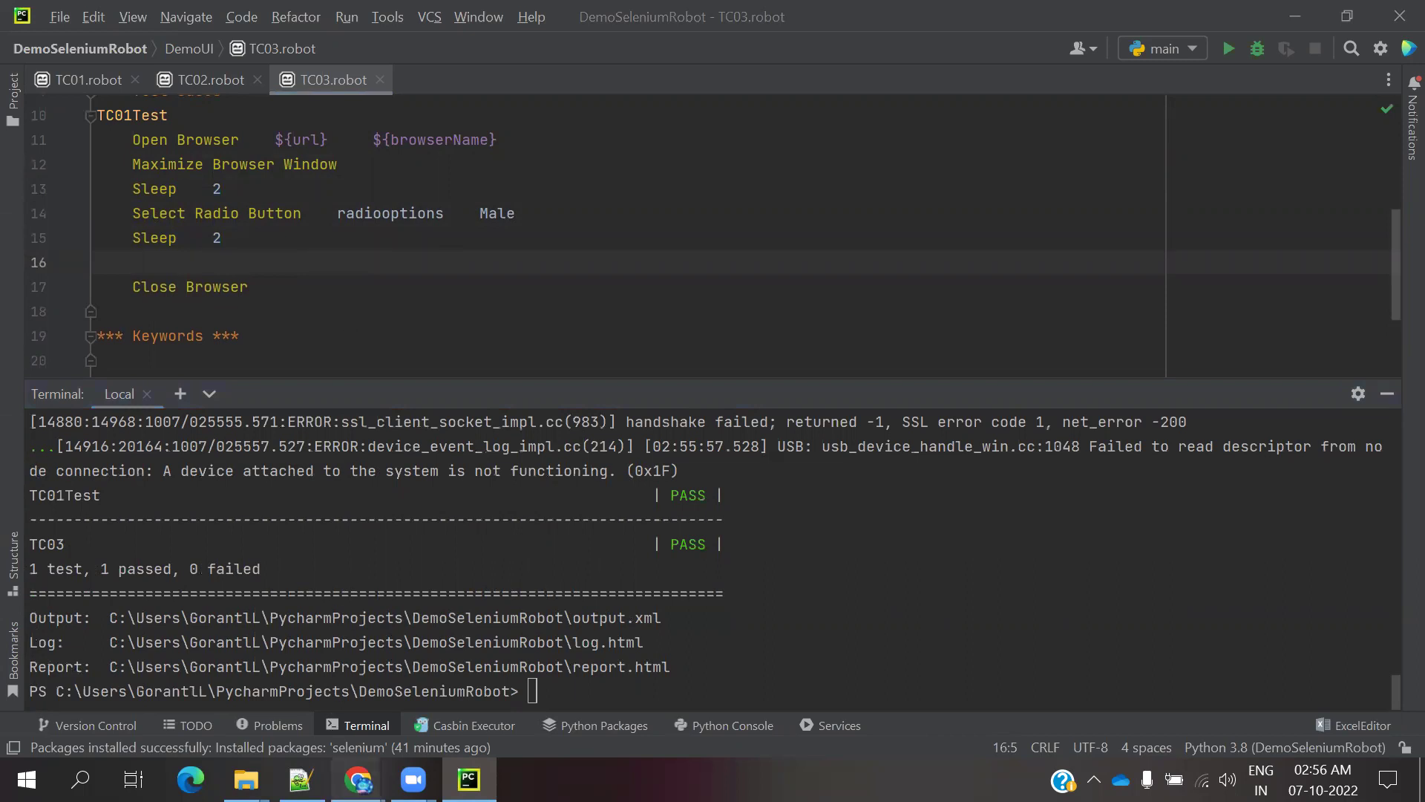
Inspect the Cricket checkbox for id checkbox1 and add a Select Checkbox id:checkbox1 step
{"action": "mouse_move", "coordinate": [358, 779]}
{"action": "left_click", "coordinate": [414, 730]}
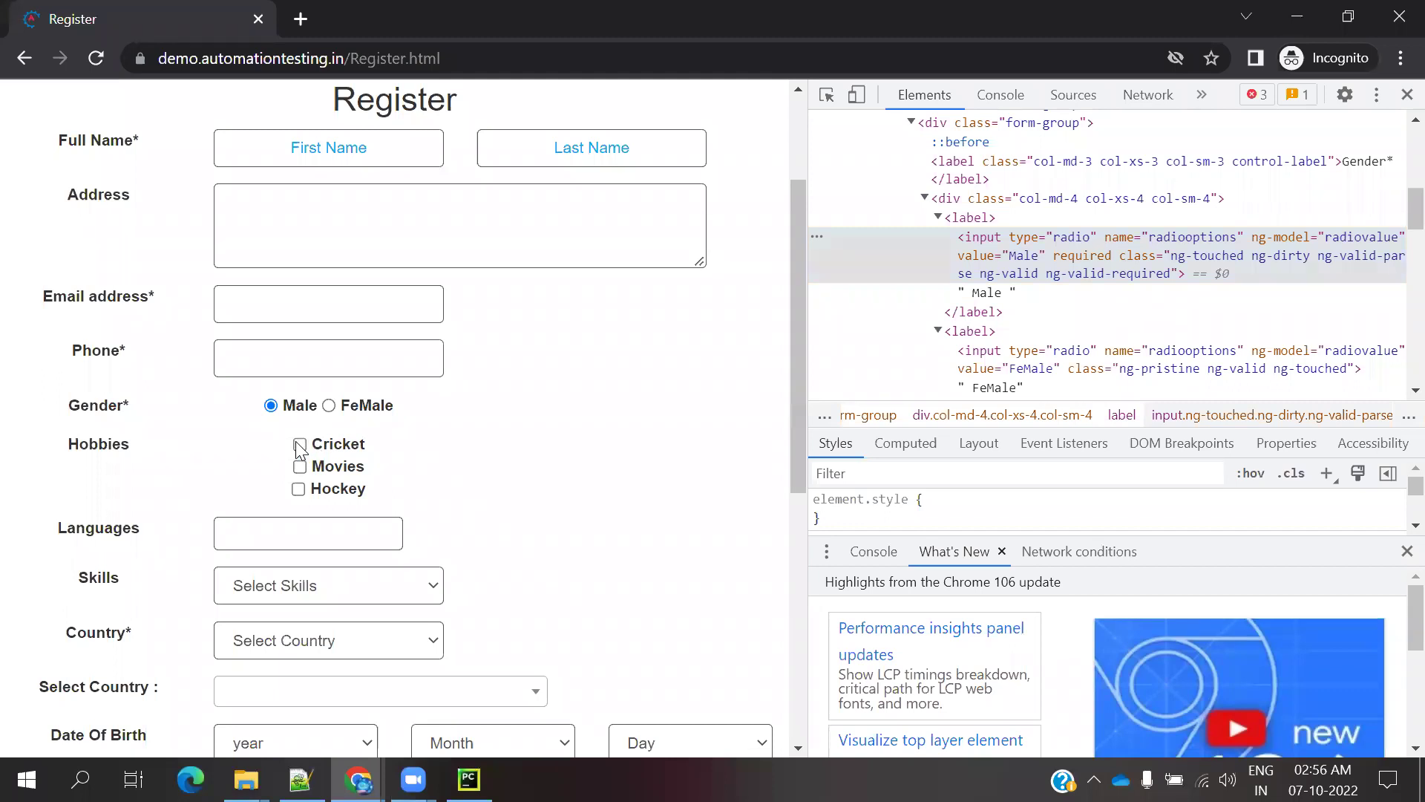
{"action": "right_click", "coordinate": [301, 443]}
{"action": "left_click", "coordinate": [352, 426]}
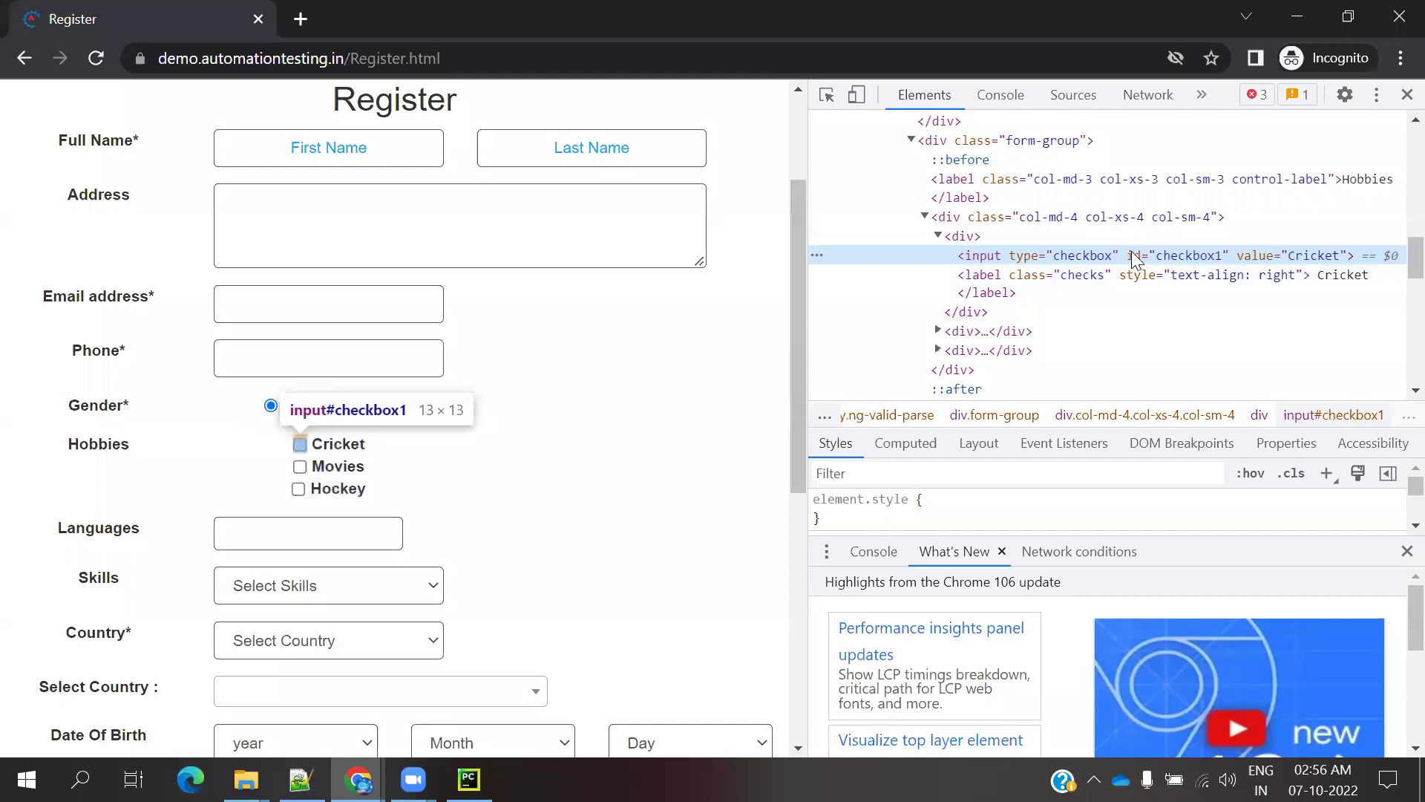
{"action": "double_click", "coordinate": [1183, 263]}
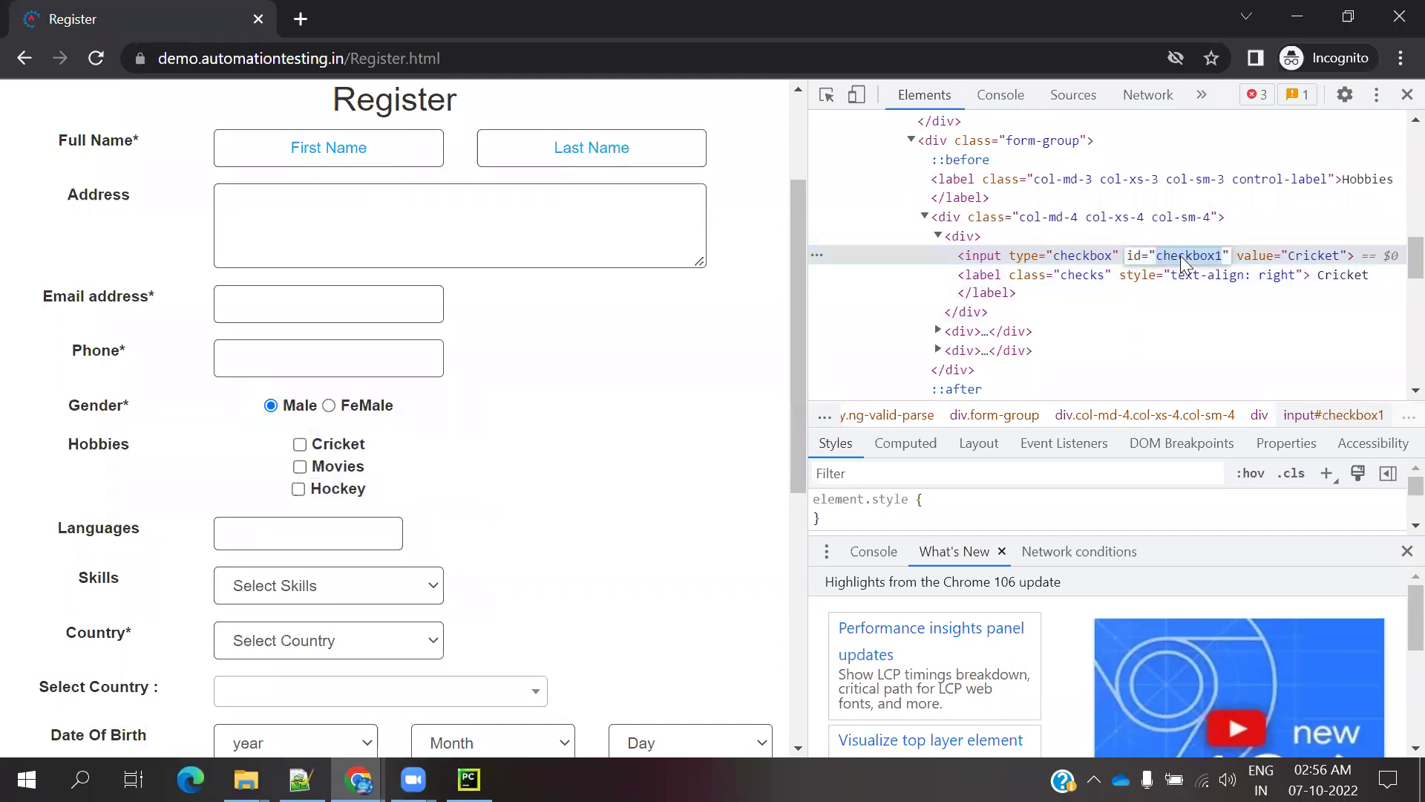
{"action": "key", "text": "alt+Tab"}
{"action": "type", "text": "Select Ch"}
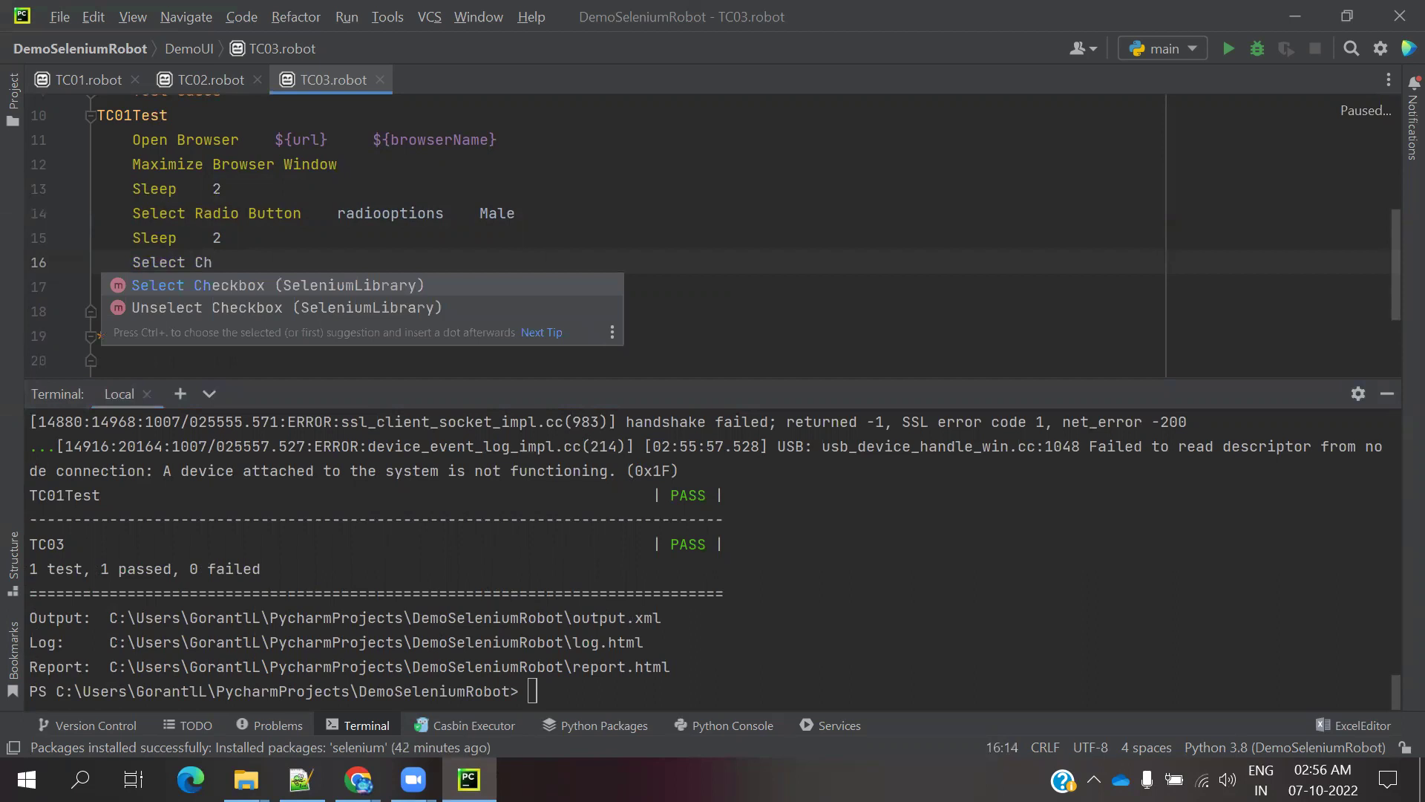
{"action": "key", "text": "Return"}
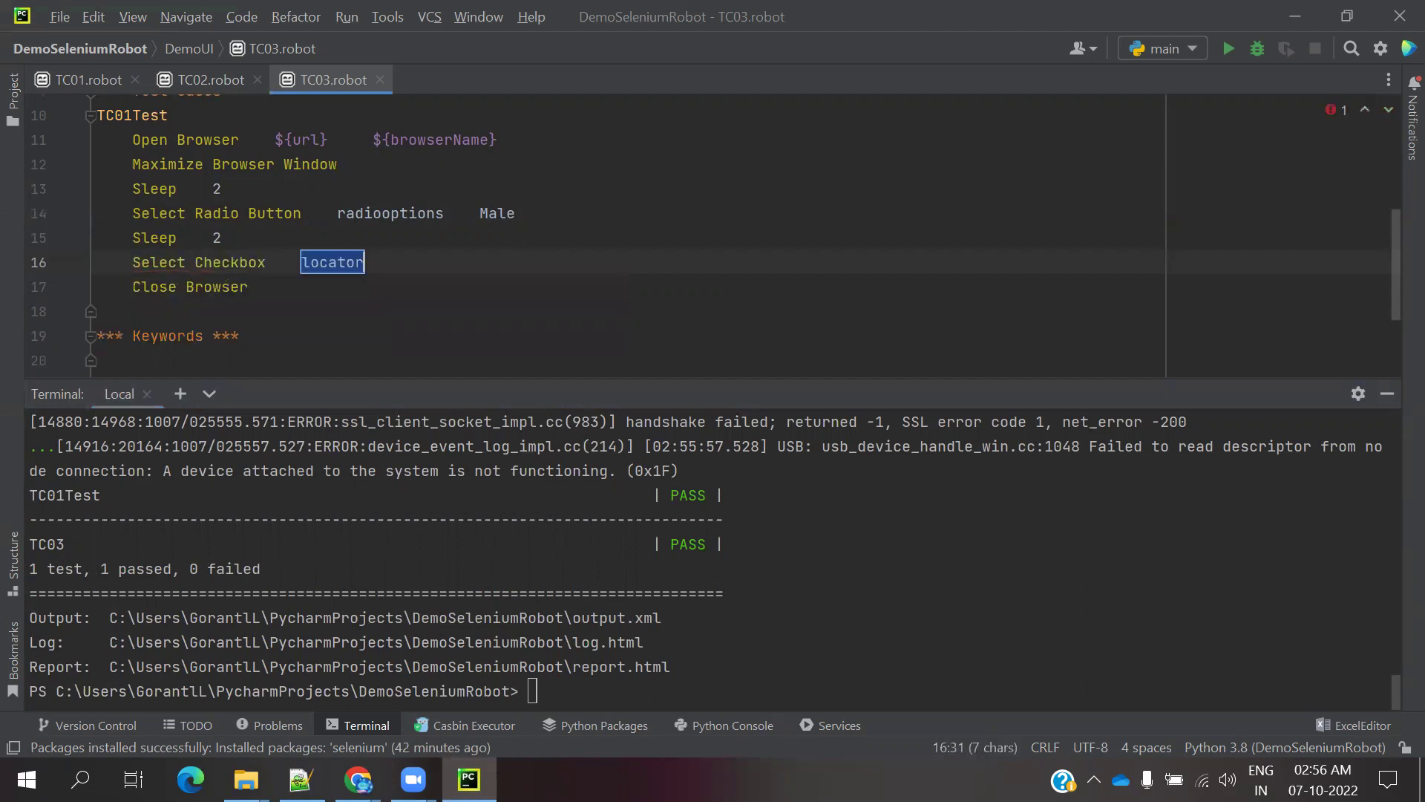
{"action": "type", "text": "id"}
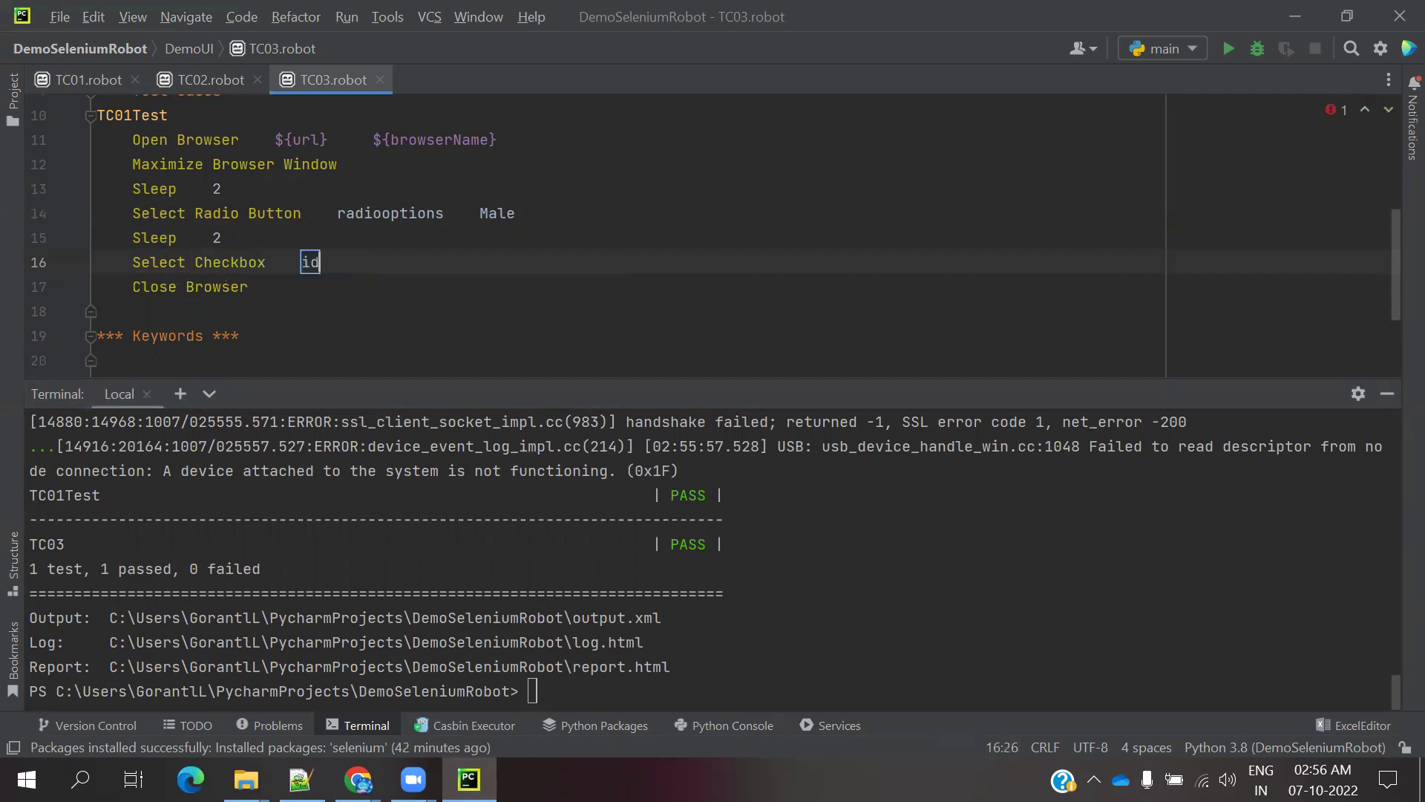
{"action": "type", "text": ":checkbox1"}
Inspect the Movies checkbox on the Register page to copy its id checkbox2
{"action": "key", "text": "alt+Tab"}
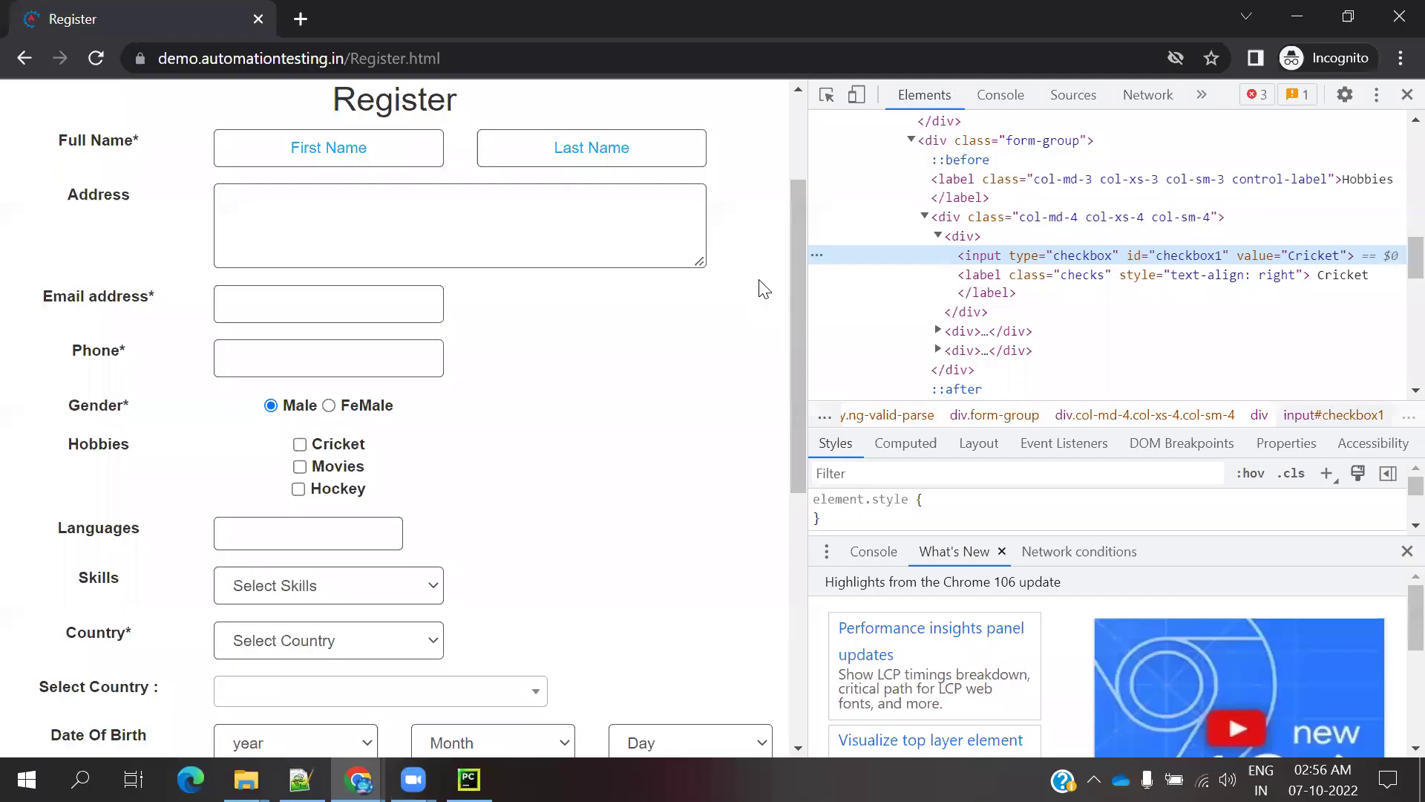
{"action": "key", "text": "alt+Tab"}
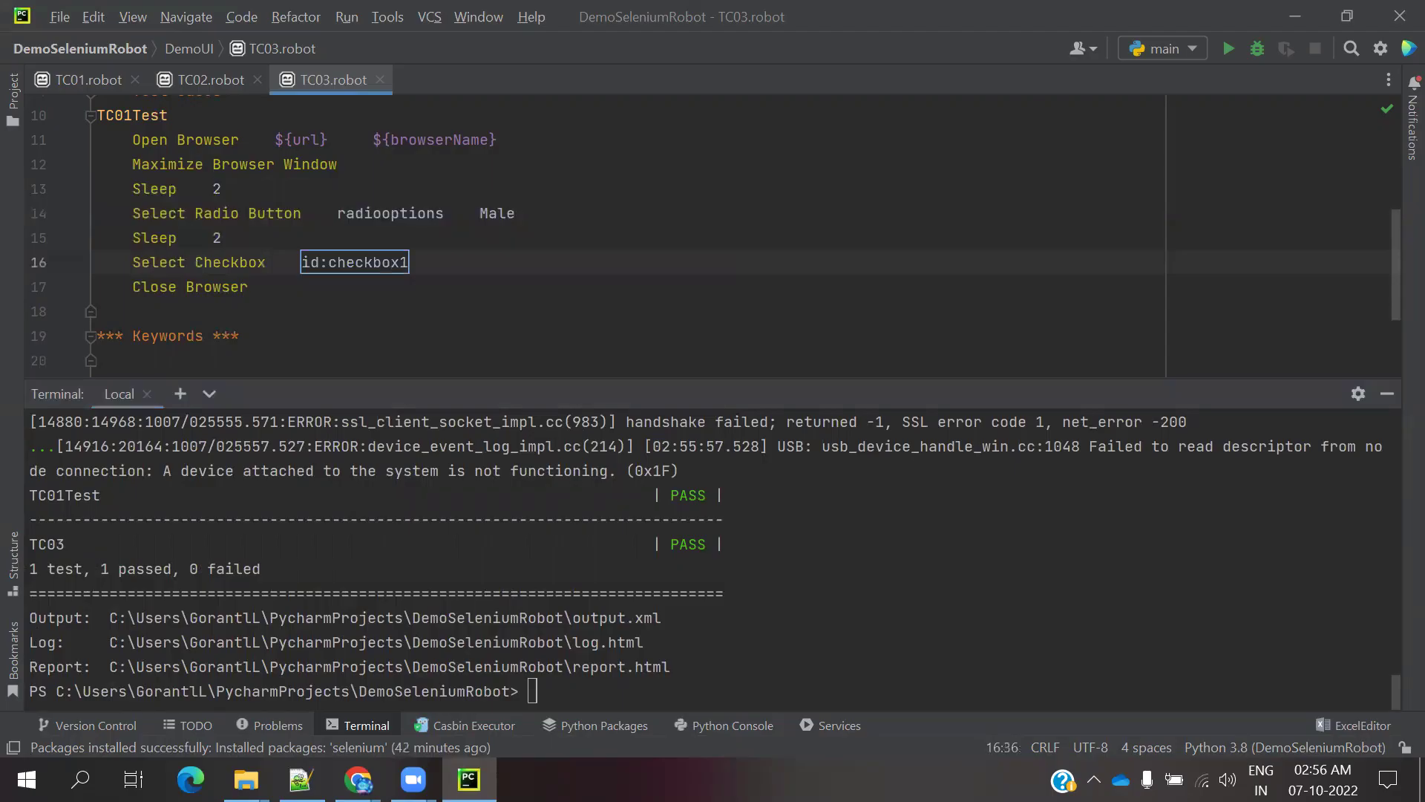
{"action": "key", "text": "alt+Tab"}
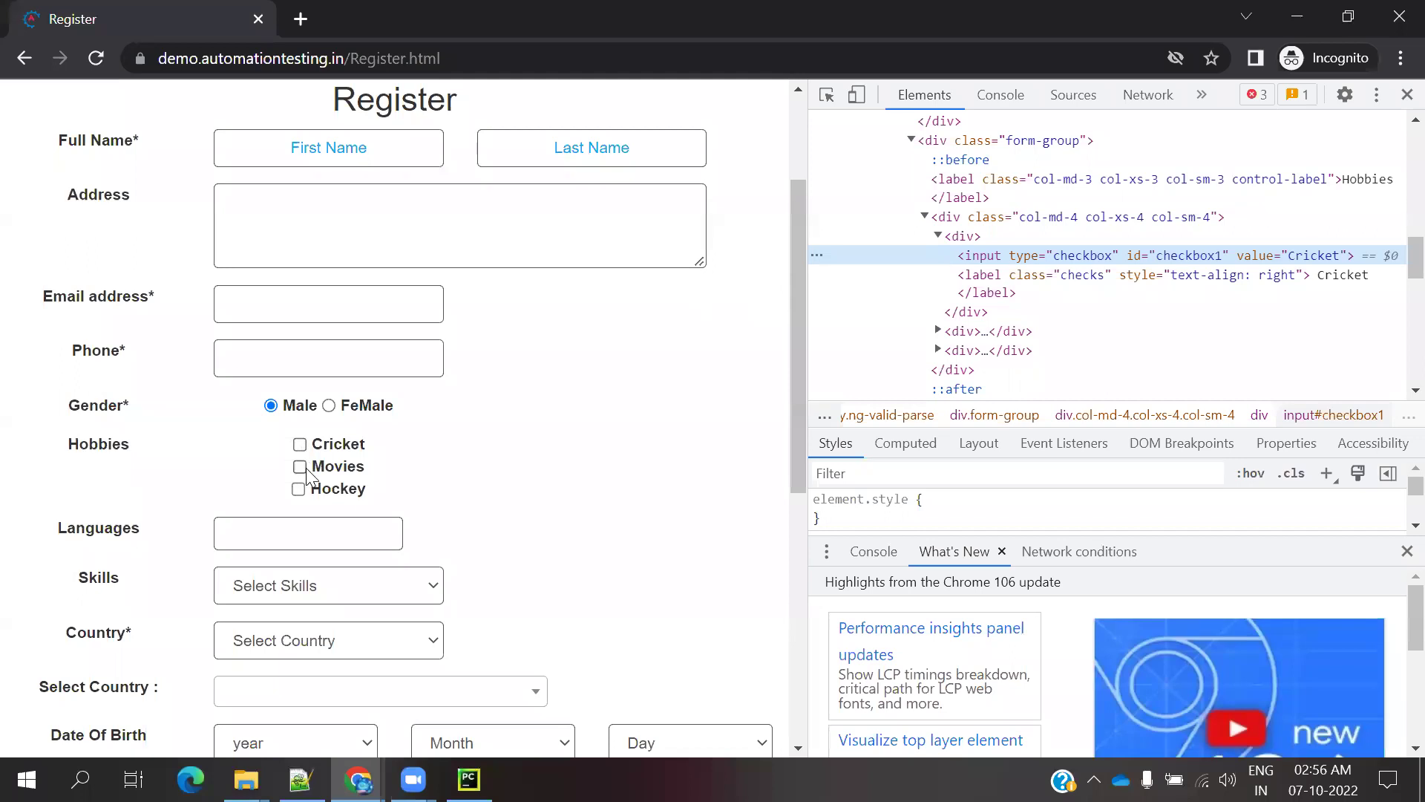
{"action": "right_click", "coordinate": [303, 472]}
{"action": "left_click", "coordinate": [356, 454]}
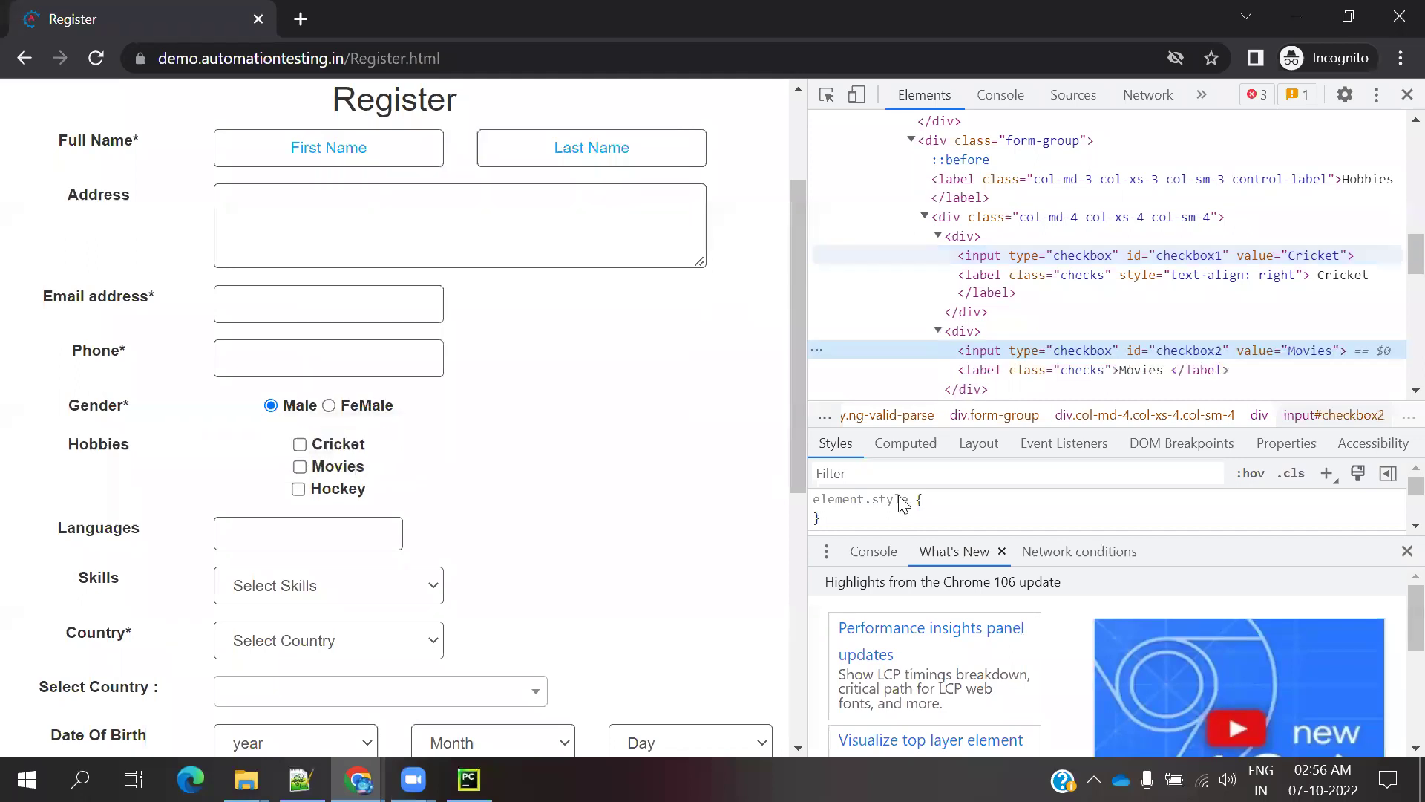
{"action": "double_click", "coordinate": [1188, 347]}
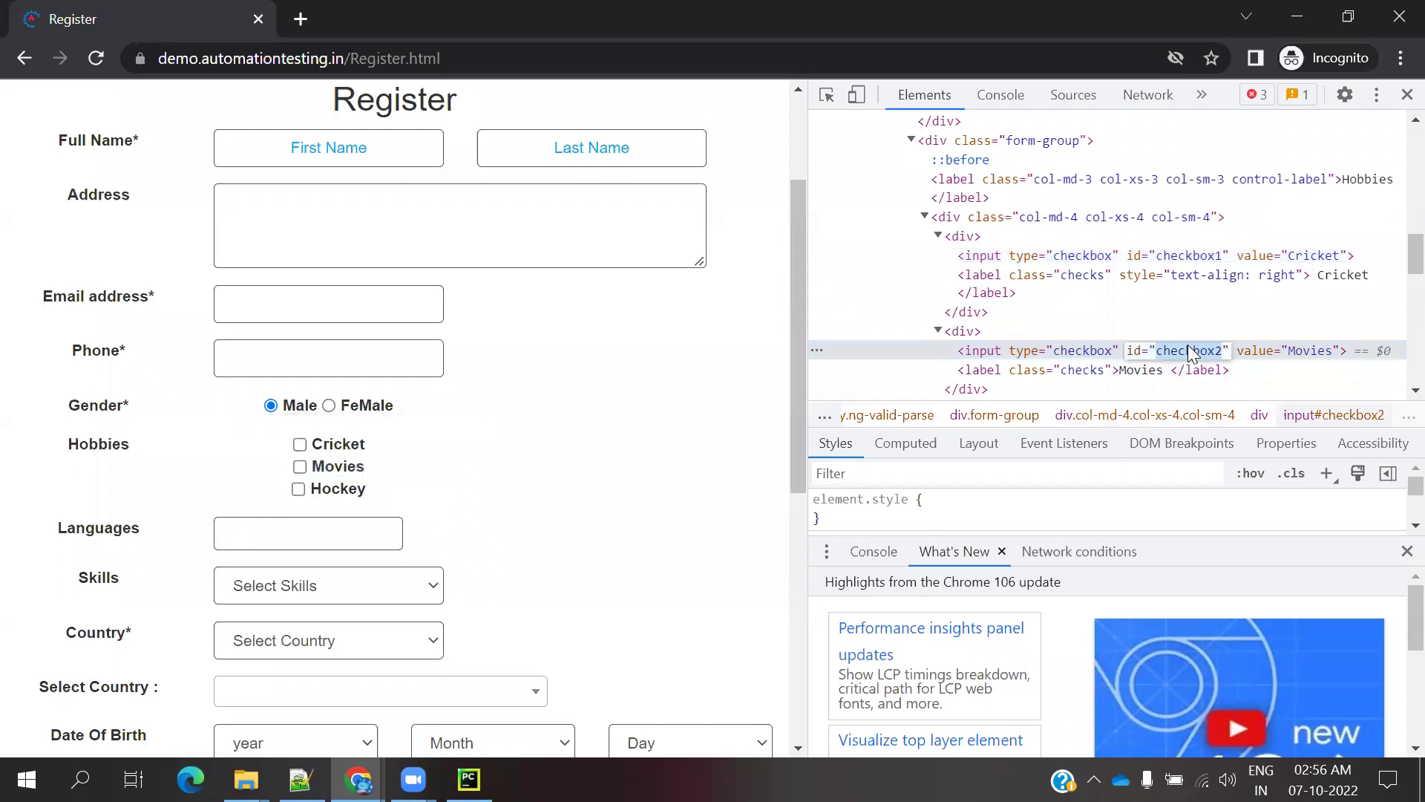
{"action": "key", "text": "alt+Tab"}
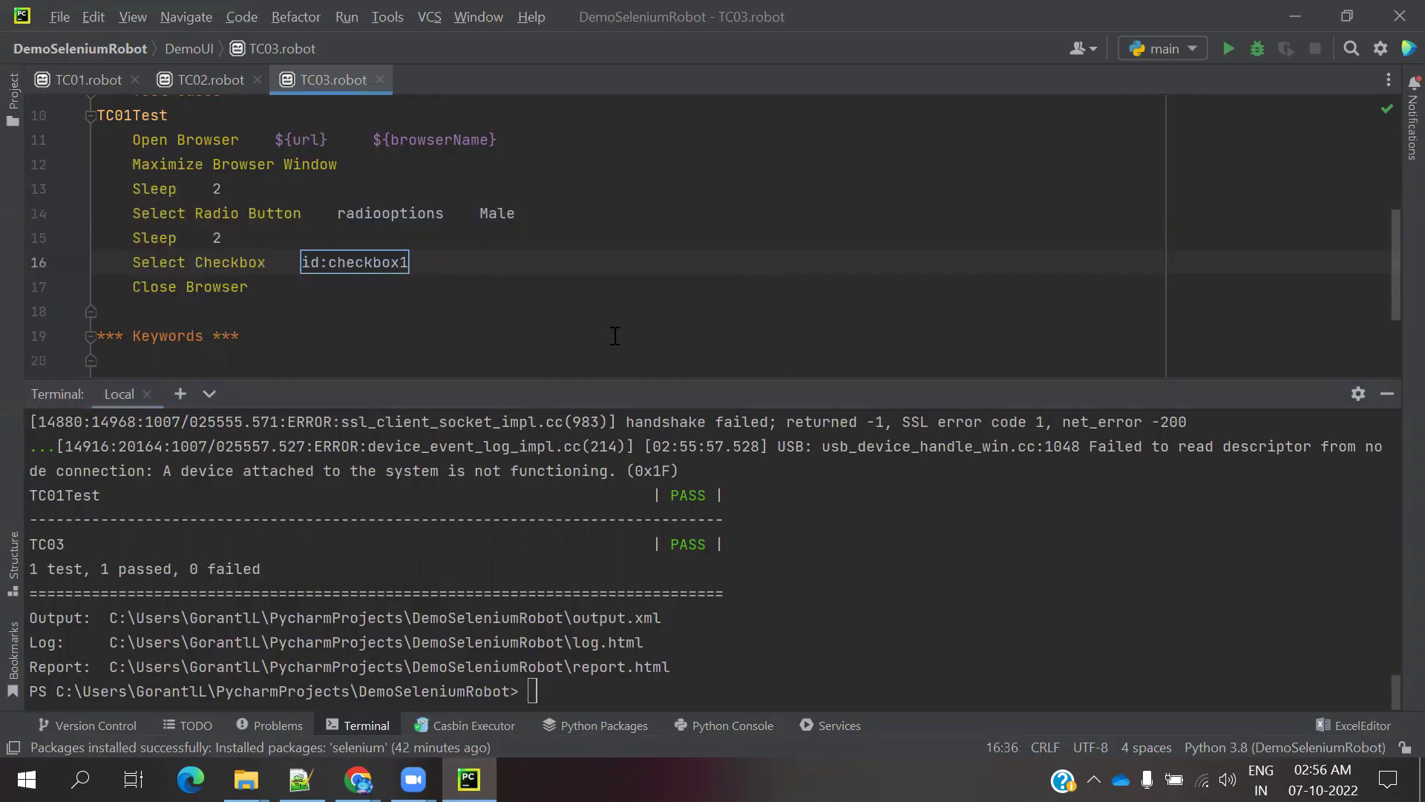
Add a Select Checkbox id:checkbox2 step after the checkbox1 step
{"action": "left_click", "coordinate": [447, 259]}
{"action": "key", "text": "Return"}
{"action": "type", "text": "se"}
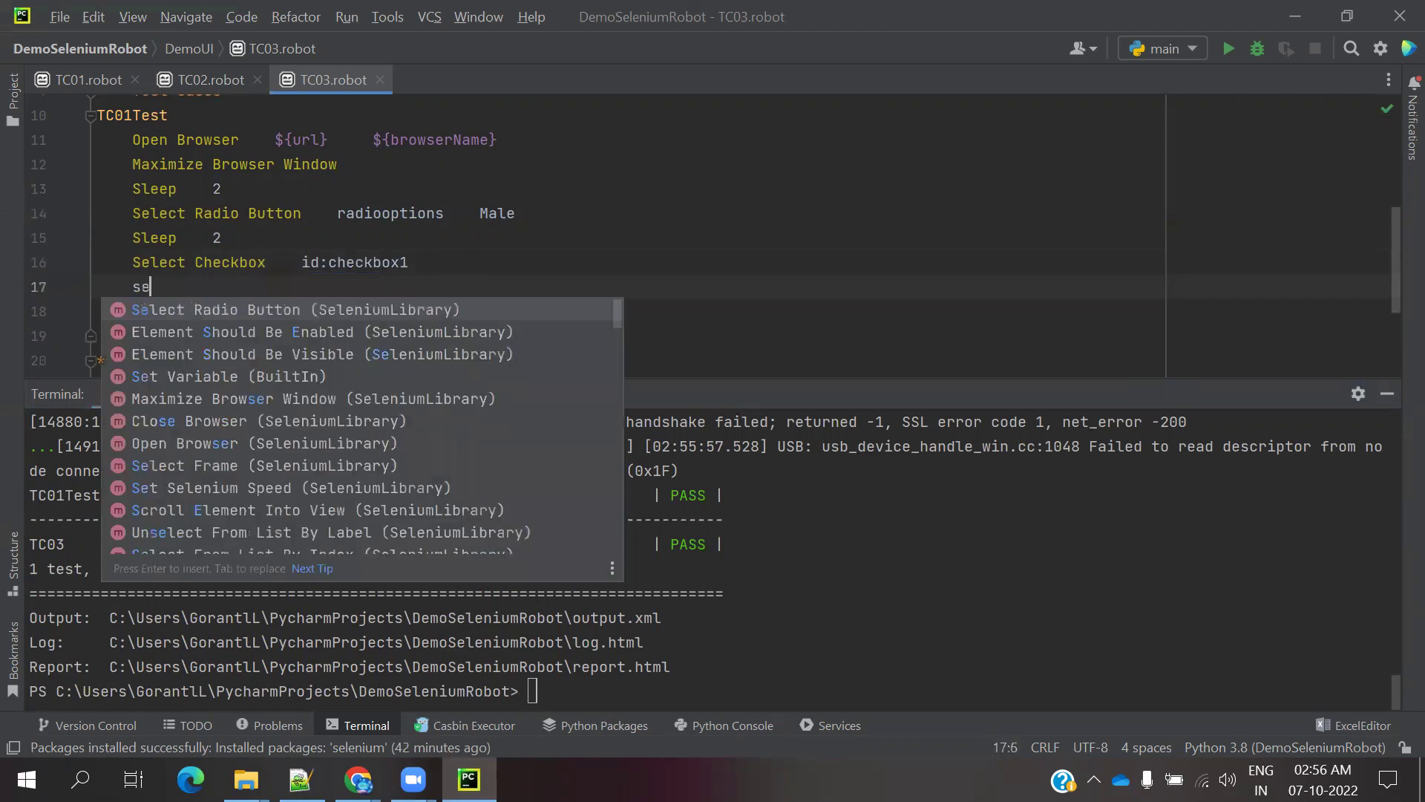
{"action": "type", "text": "lect ch"}
{"action": "key", "text": "Return"}
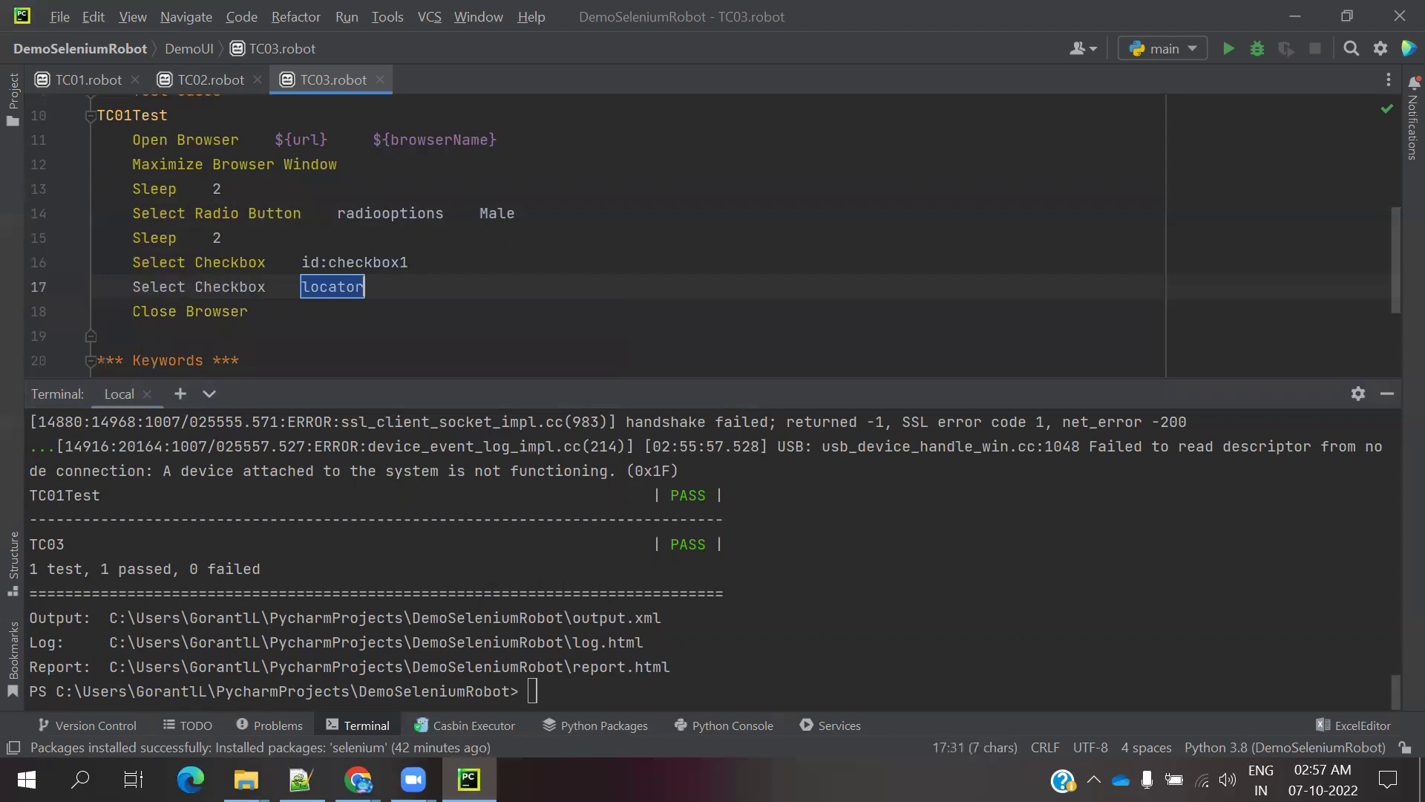
{"action": "type", "text": "id="}
{"action": "key", "text": "BackSpace"}
{"action": "type", "text": ":checkbox2"}
{"action": "key", "text": "Return"}
Follow it with Sleep 2 and Unselect Checkbox id:checkbox2 steps, plus a new step line
{"action": "key", "text": "Return"}
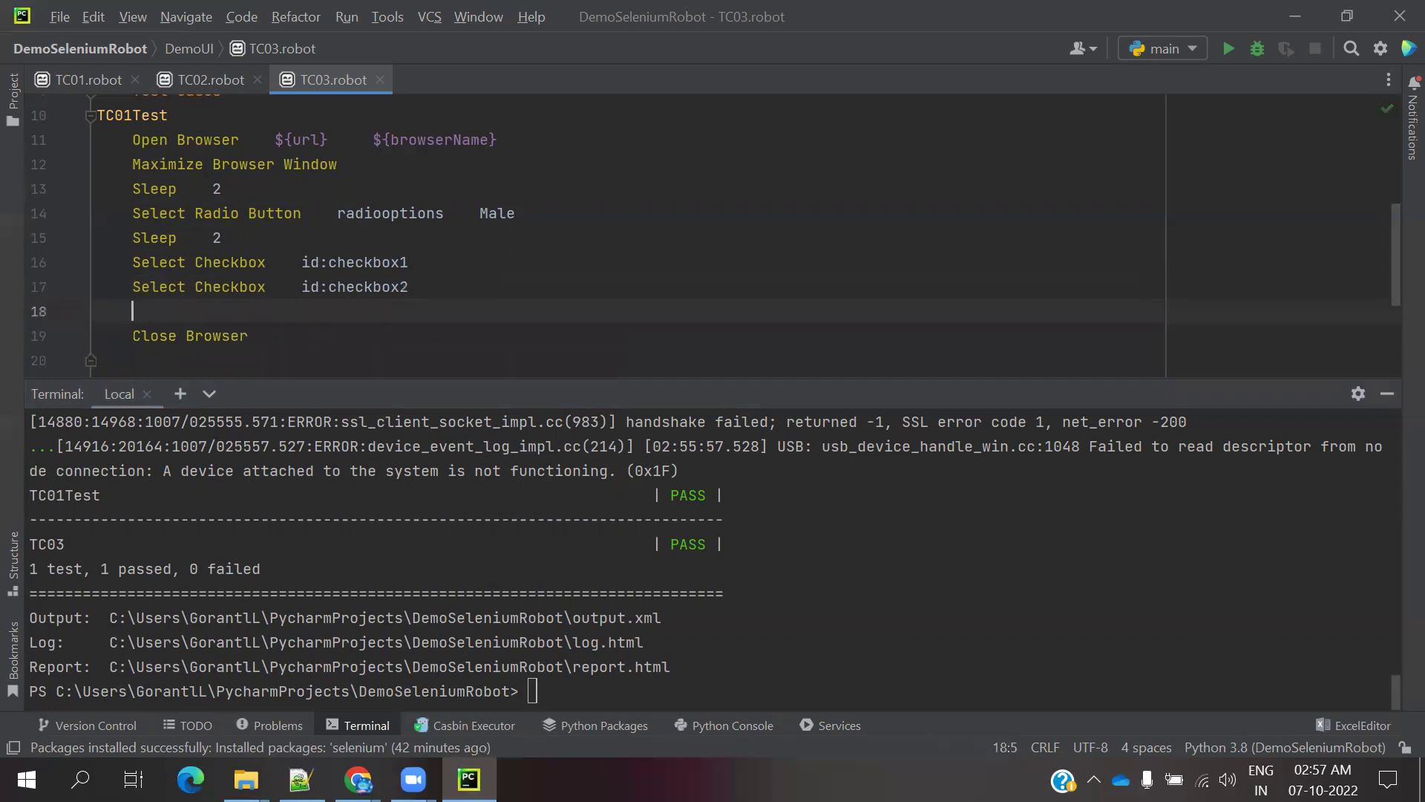
{"action": "type", "text": "Sl"}
{"action": "key", "text": "Return"}
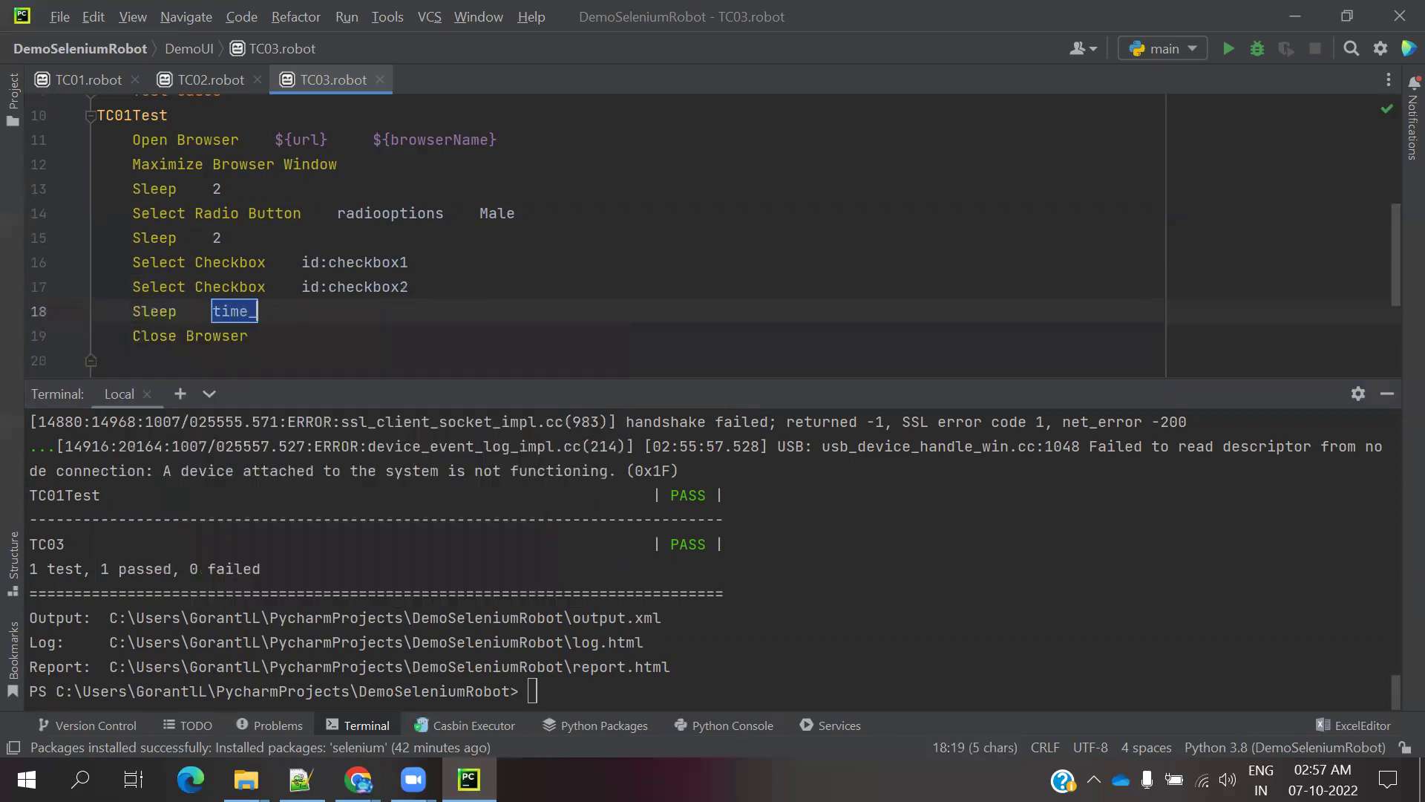
{"action": "type", "text": "2"}
{"action": "key", "text": "Return"}
{"action": "key", "text": "Return"}
{"action": "type", "text": "un"}
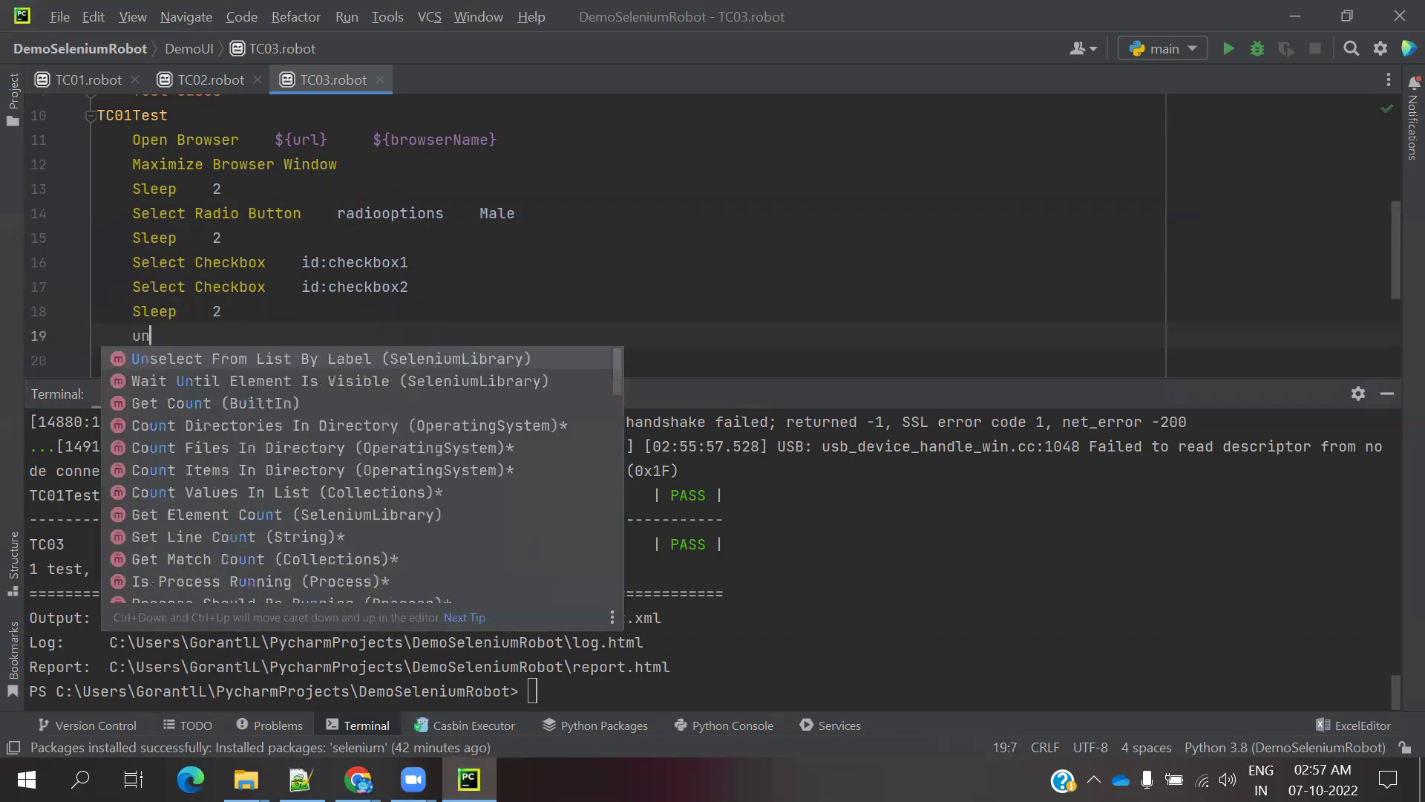
{"action": "type", "text": "se"}
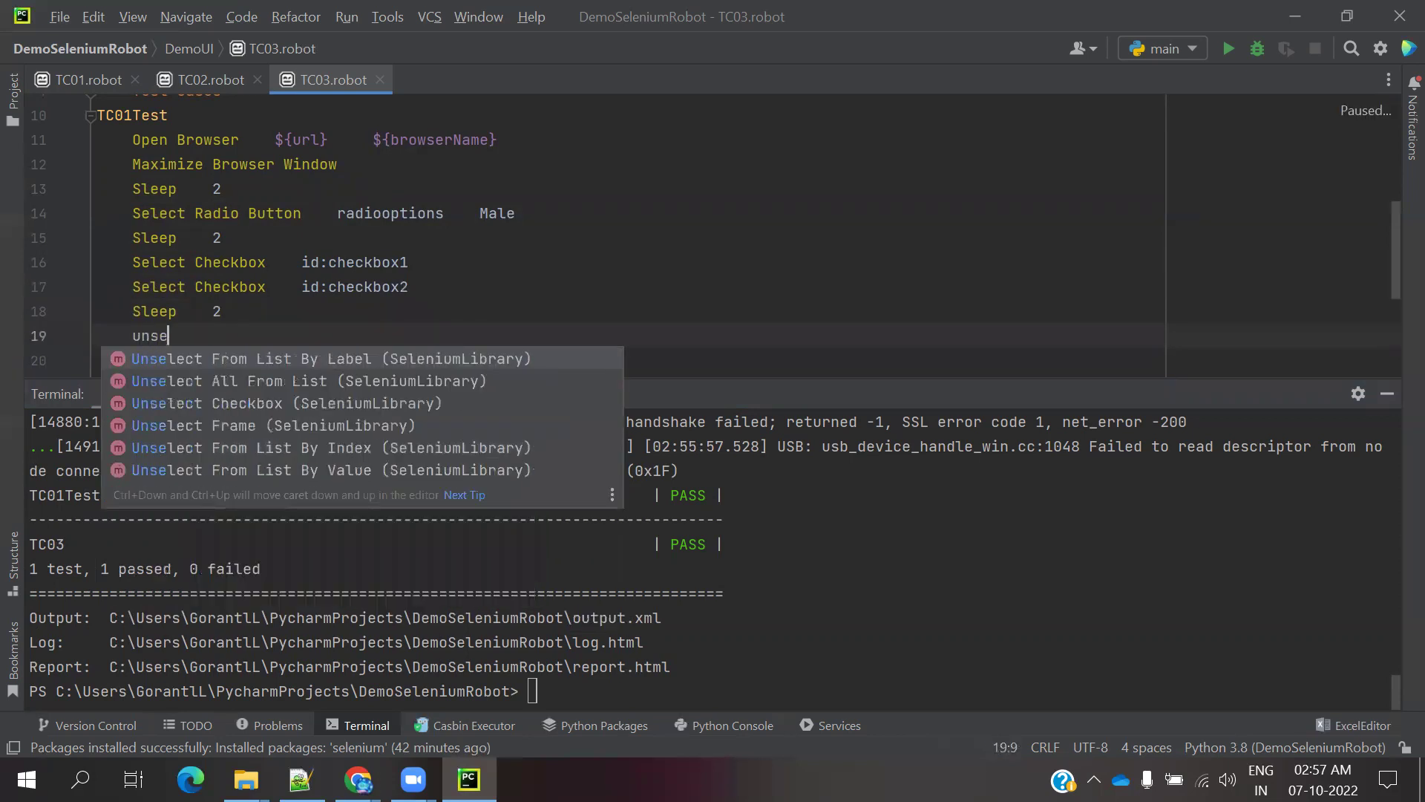
{"action": "type", "text": "le"}
{"action": "key", "text": "Down"}
{"action": "key", "text": "Down"}
{"action": "key", "text": "Return"}
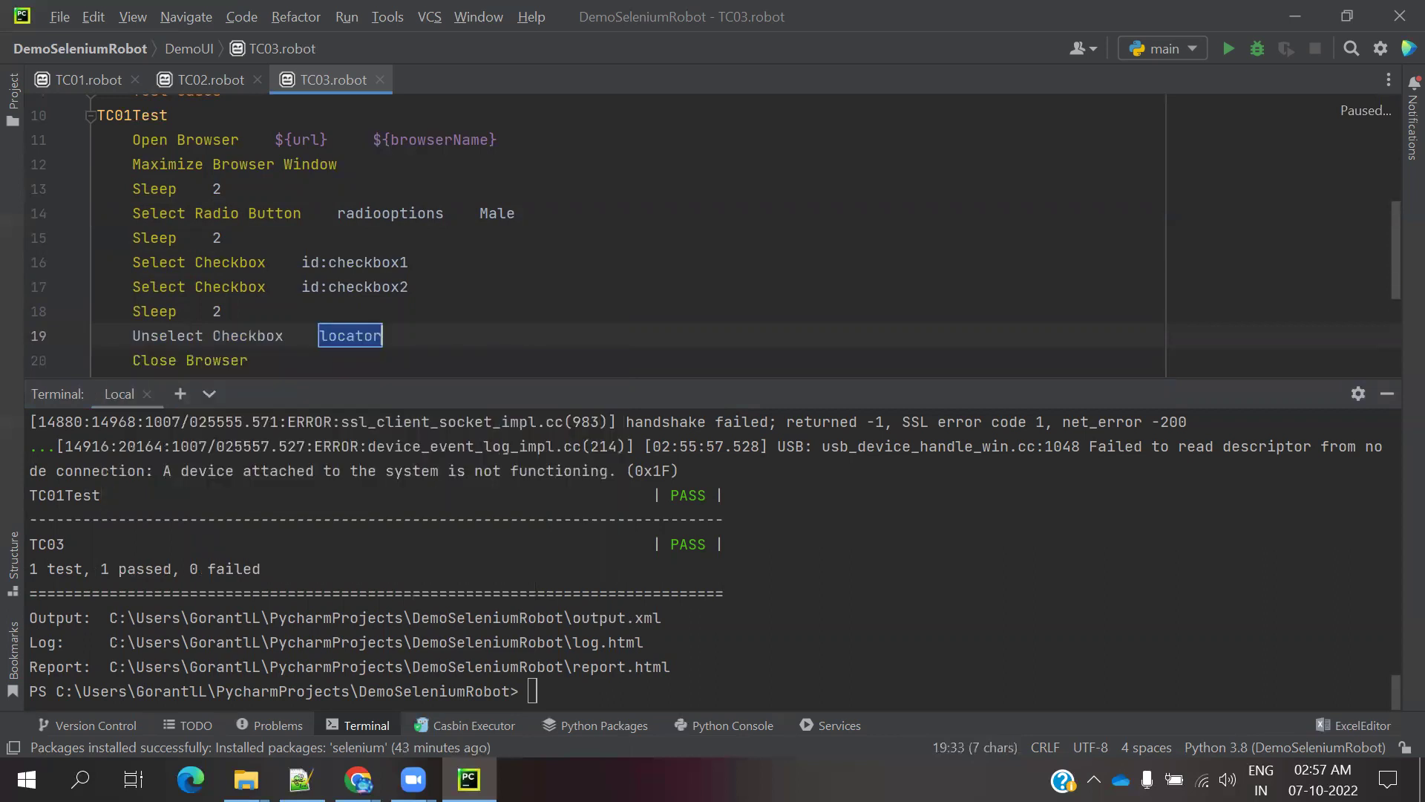
{"action": "type", "text": "id"}
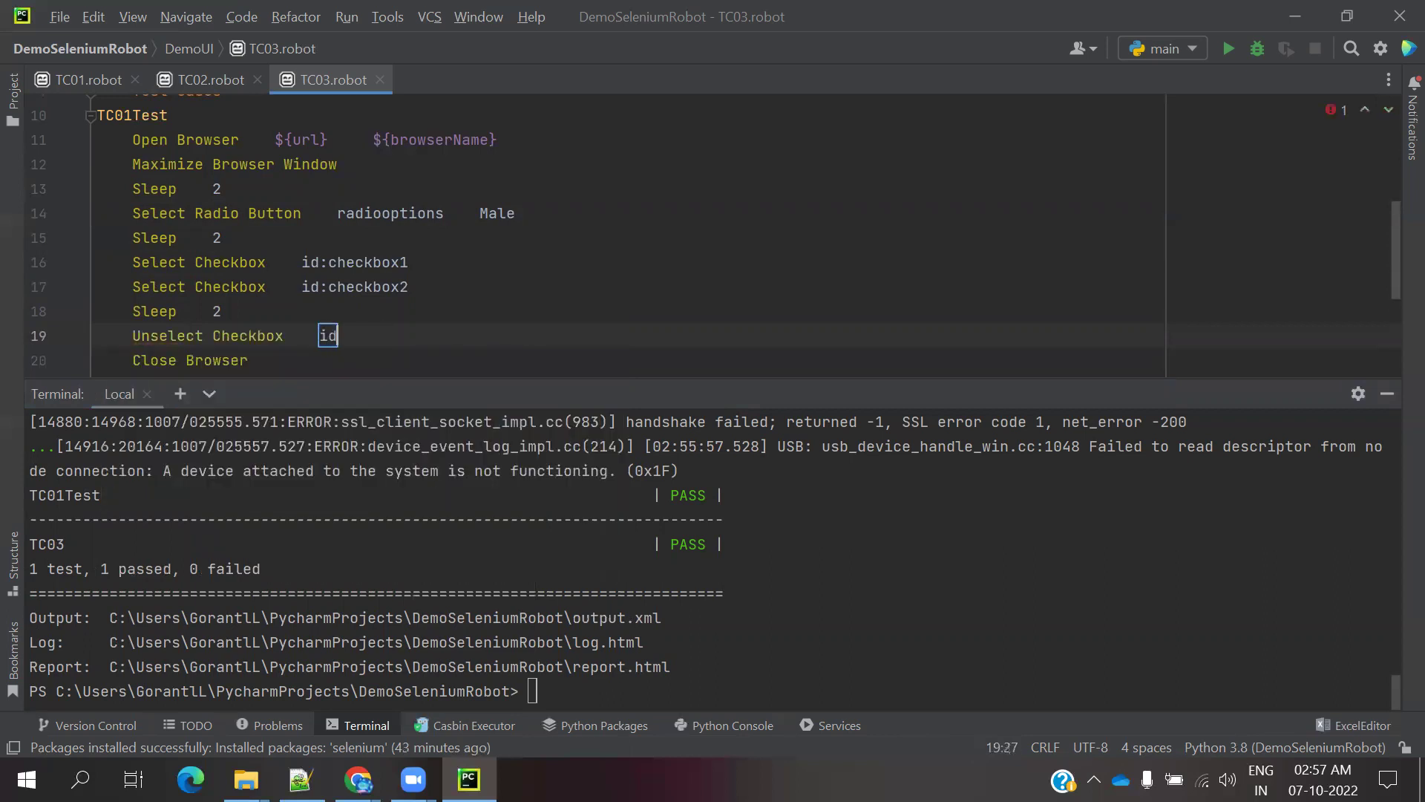
{"action": "type", "text": ":checkbox2"}
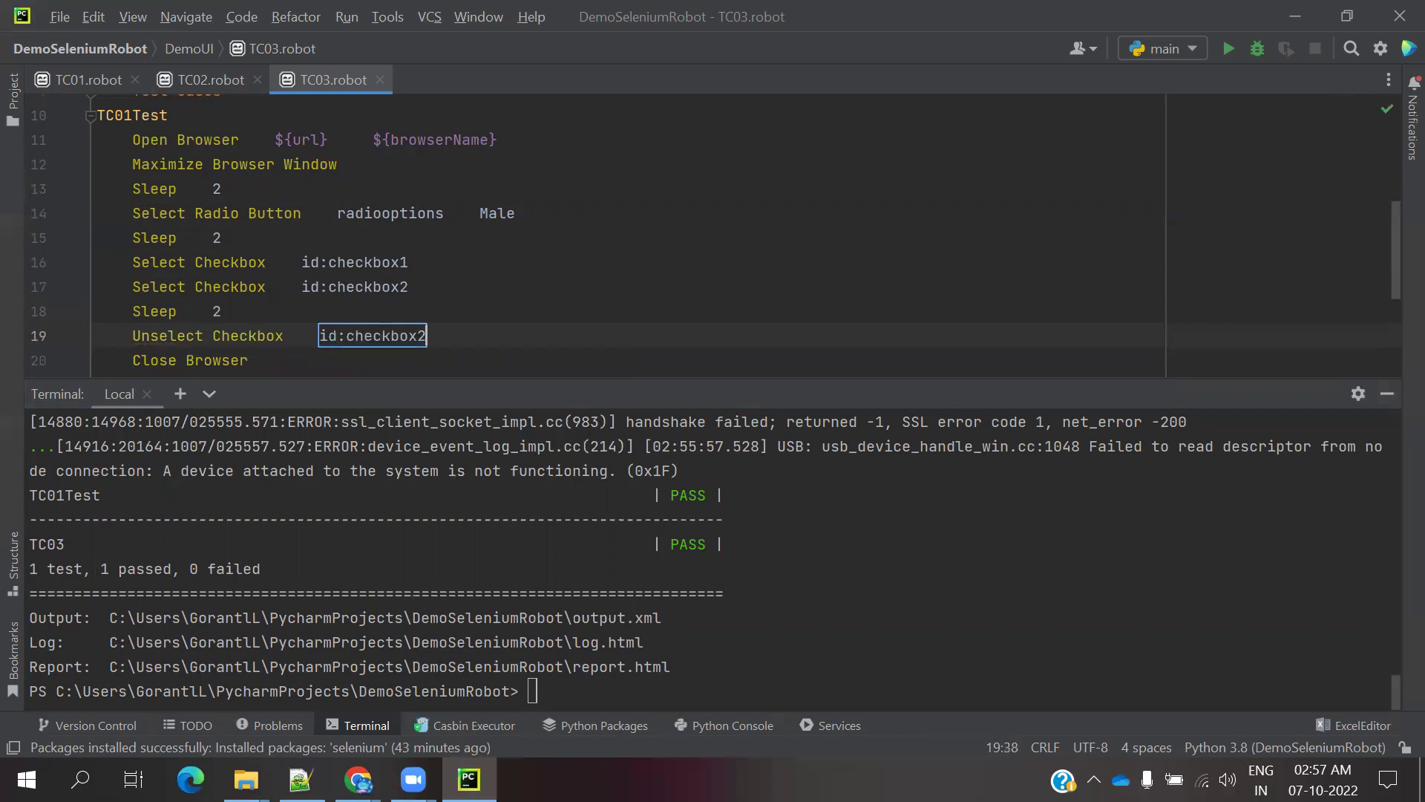
{"action": "key", "text": "Return"}
{"action": "key", "text": "Return"}
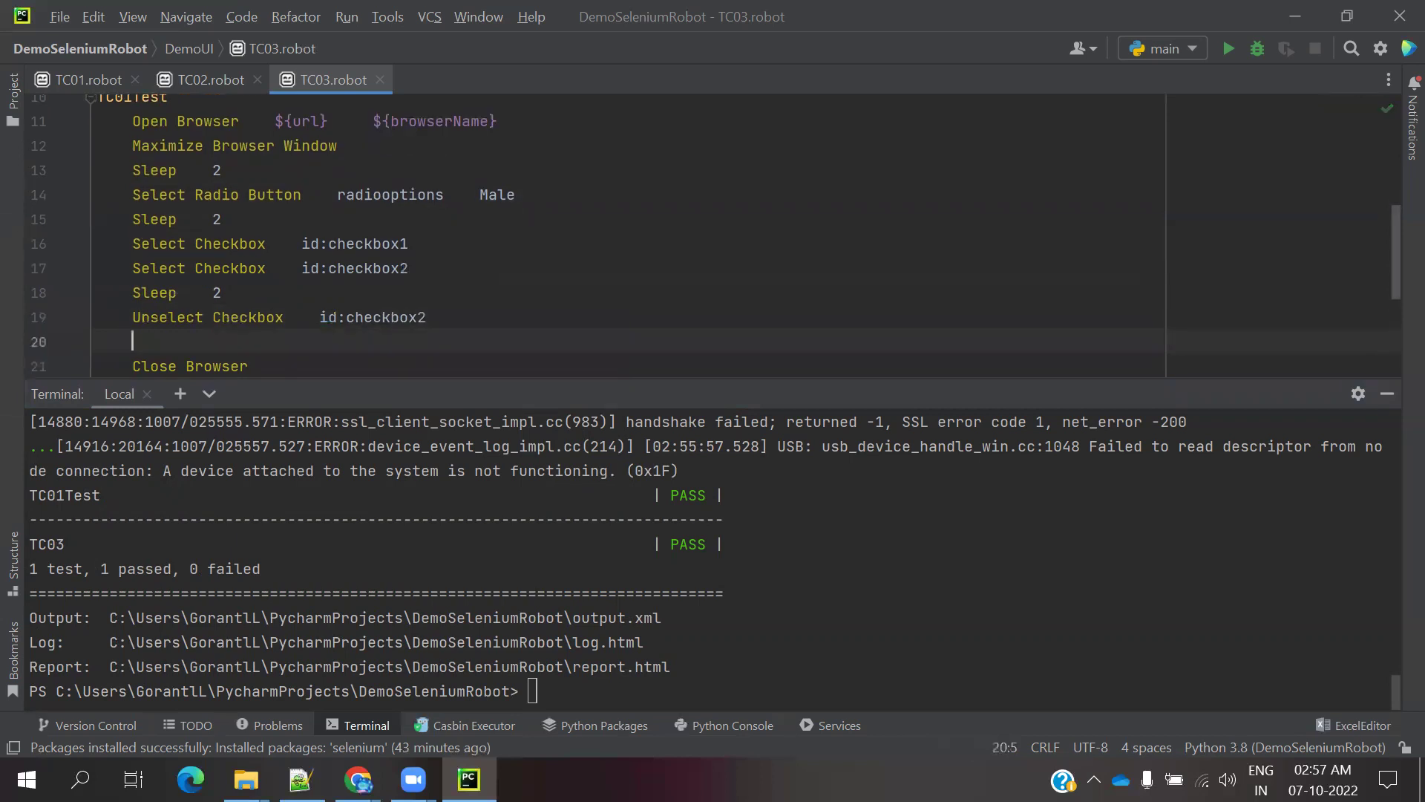
{"action": "type", "text": "sle"}
{"action": "key", "text": "Return"}
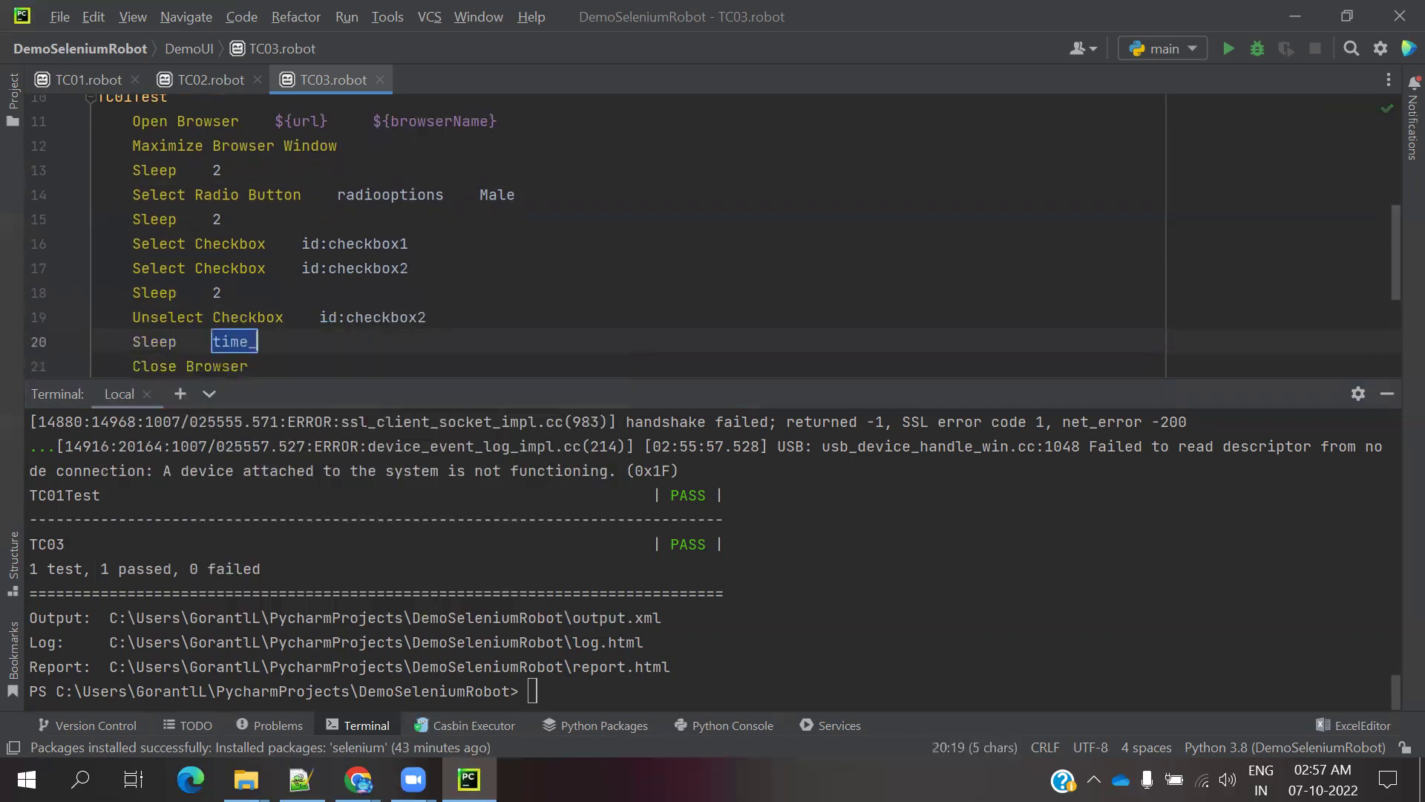
{"action": "type", "text": "2"}
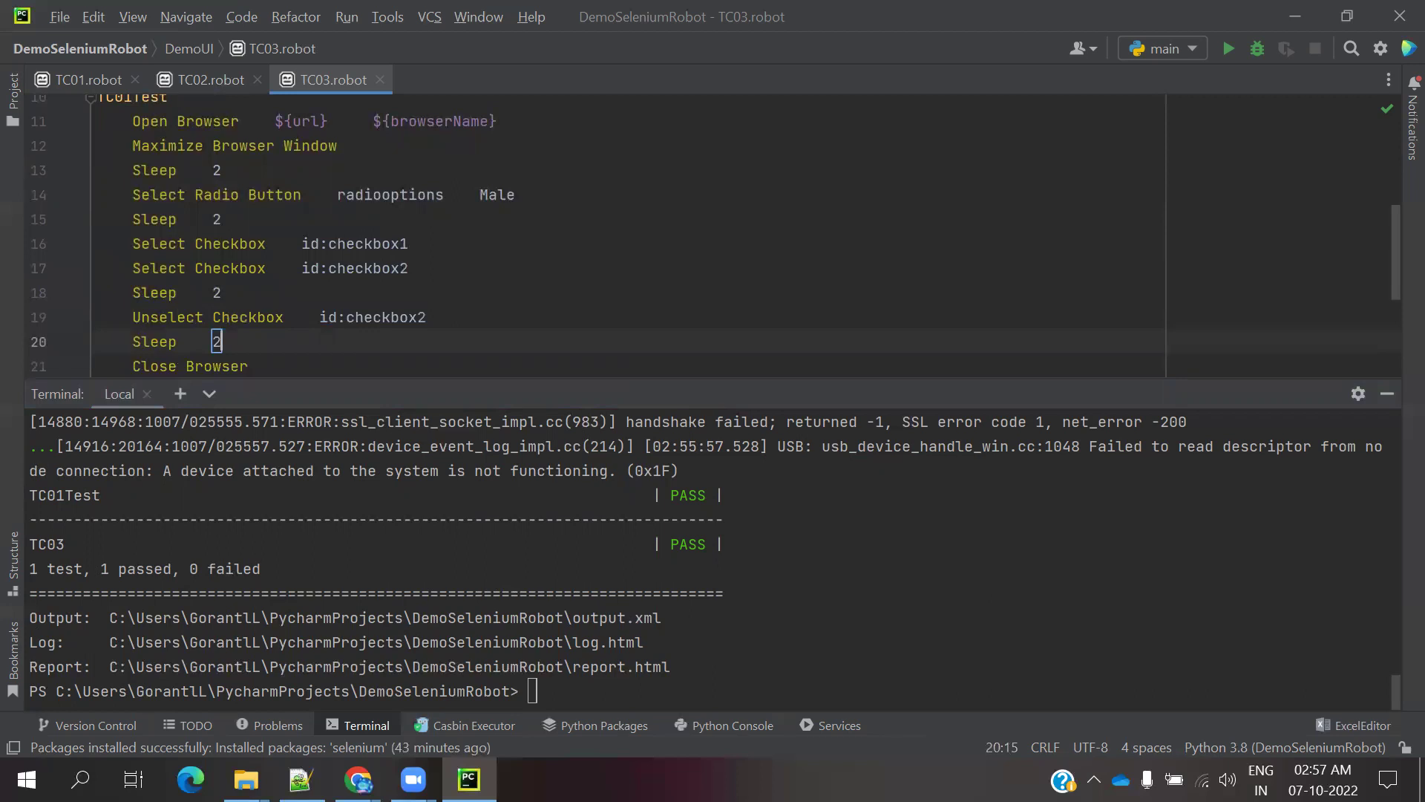
Rerun robot DemoUI/TC03.robot from the terminal's command history
{"action": "left_click", "coordinate": [552, 690]}
{"action": "key", "text": "Up"}
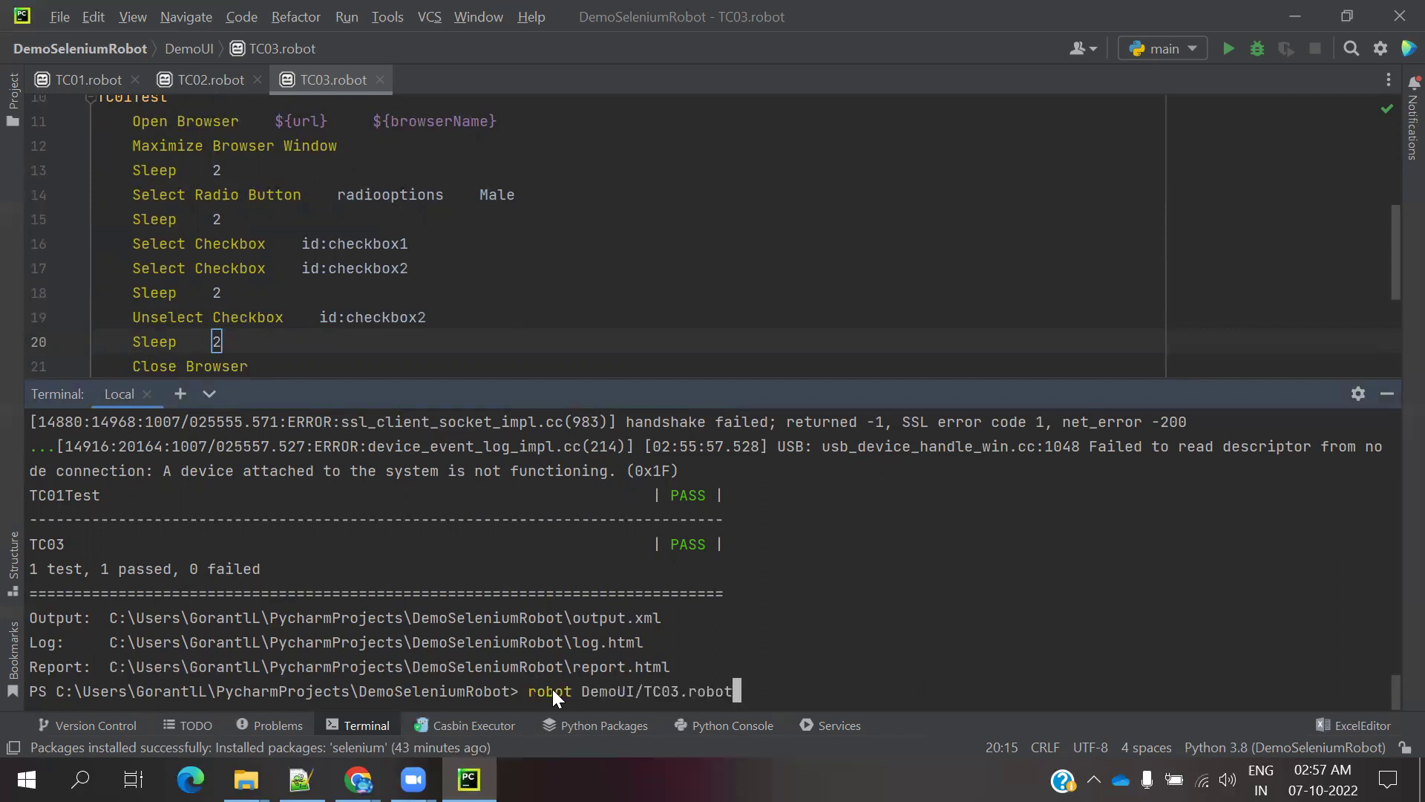
{"action": "key", "text": "Return"}
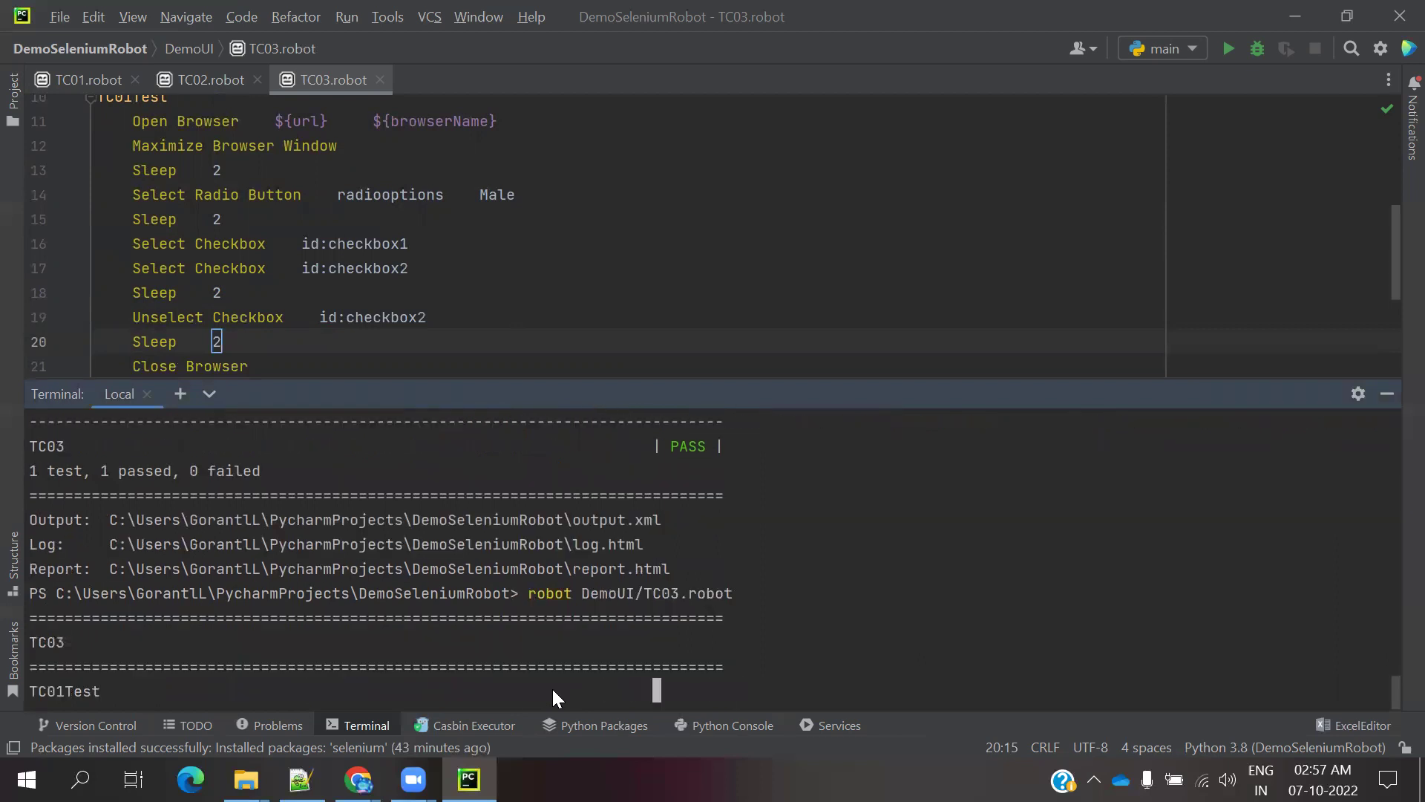